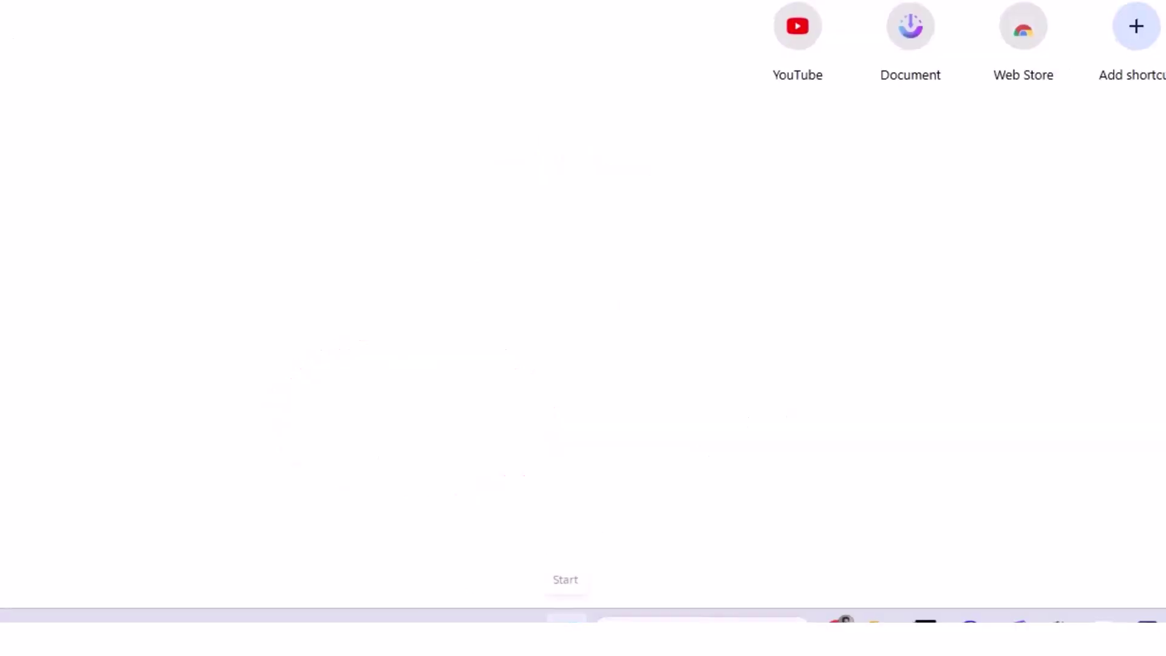
Search the Microsoft Store for PowerToys and install Microsoft PowerToys.
left_click(567, 618)
left_click(808, 167)
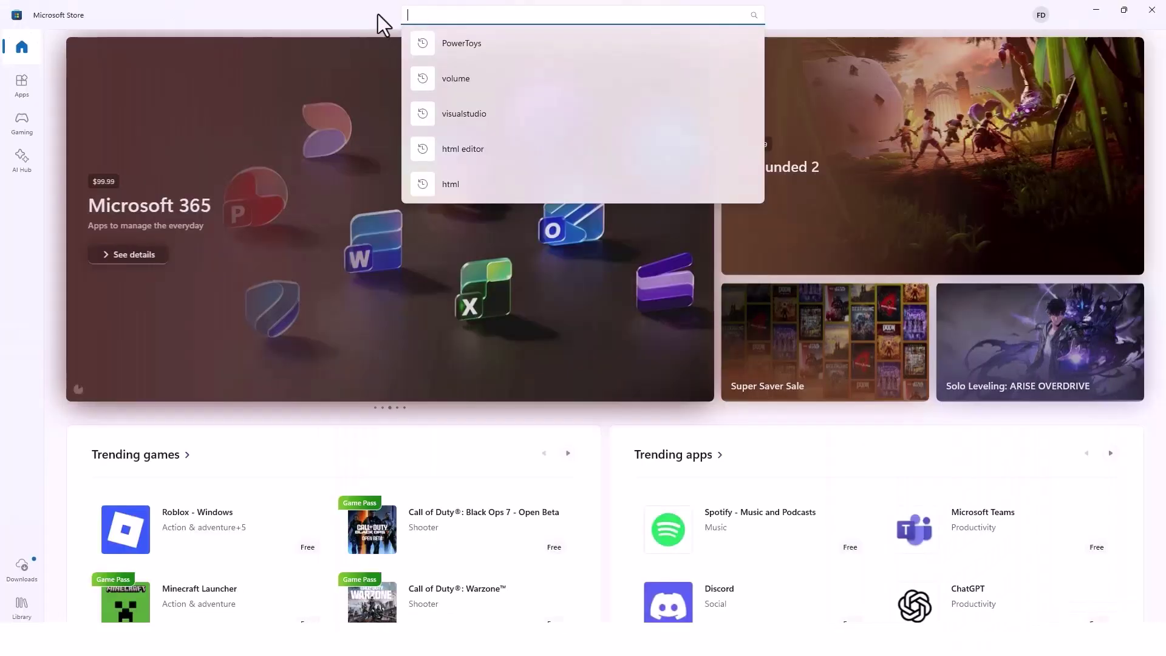
left_click(467, 46)
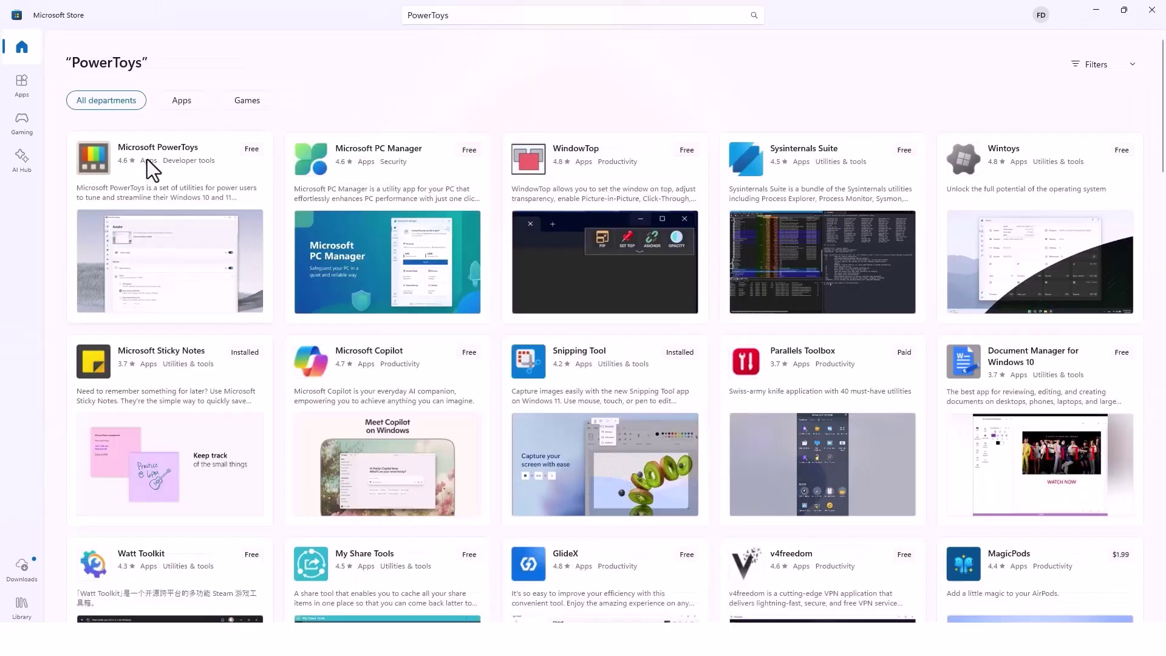
left_click(144, 157)
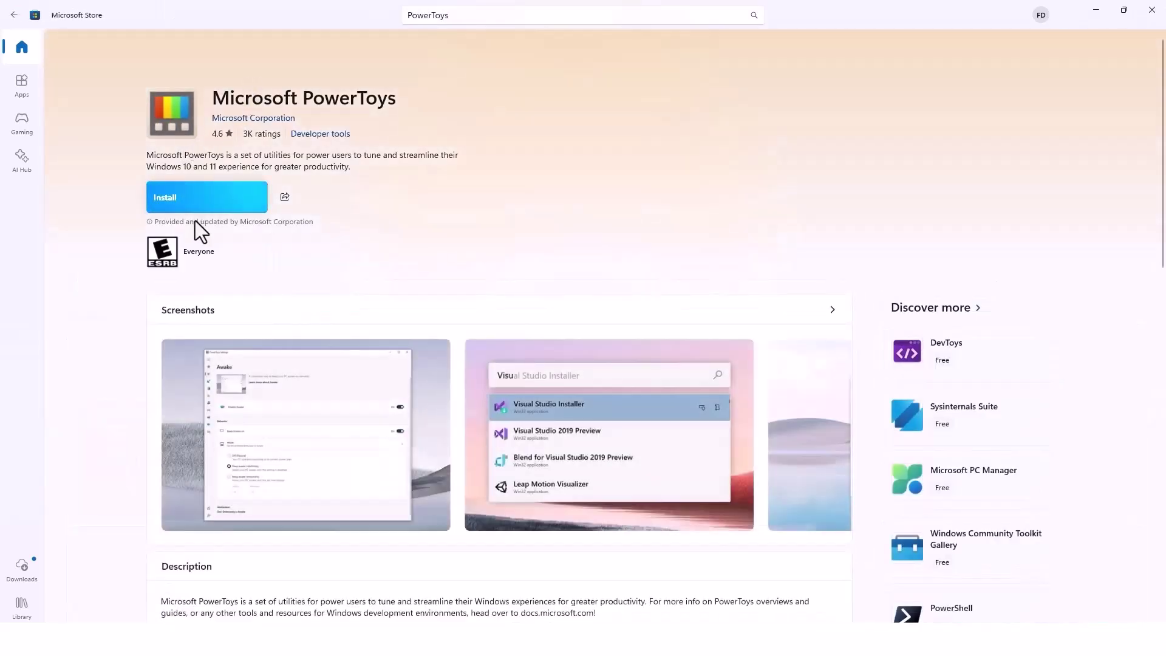
left_click(171, 200)
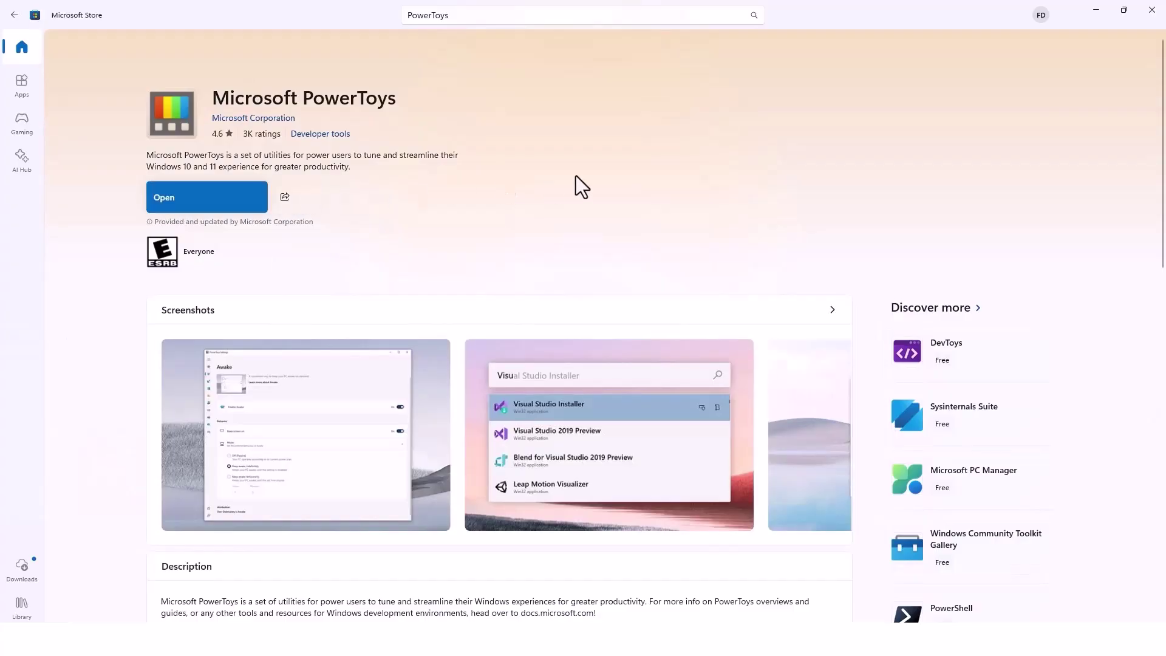
Launch PowerToys from its store page and maximize the PowerToys Settings window.
left_click(172, 199)
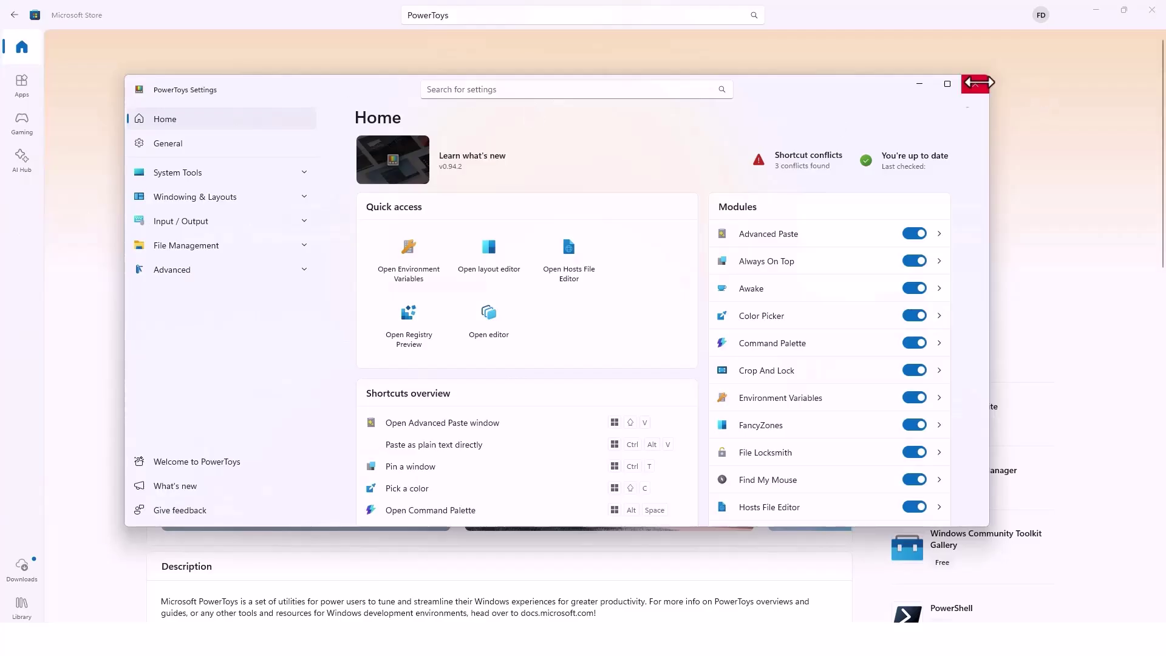
left_click(948, 83)
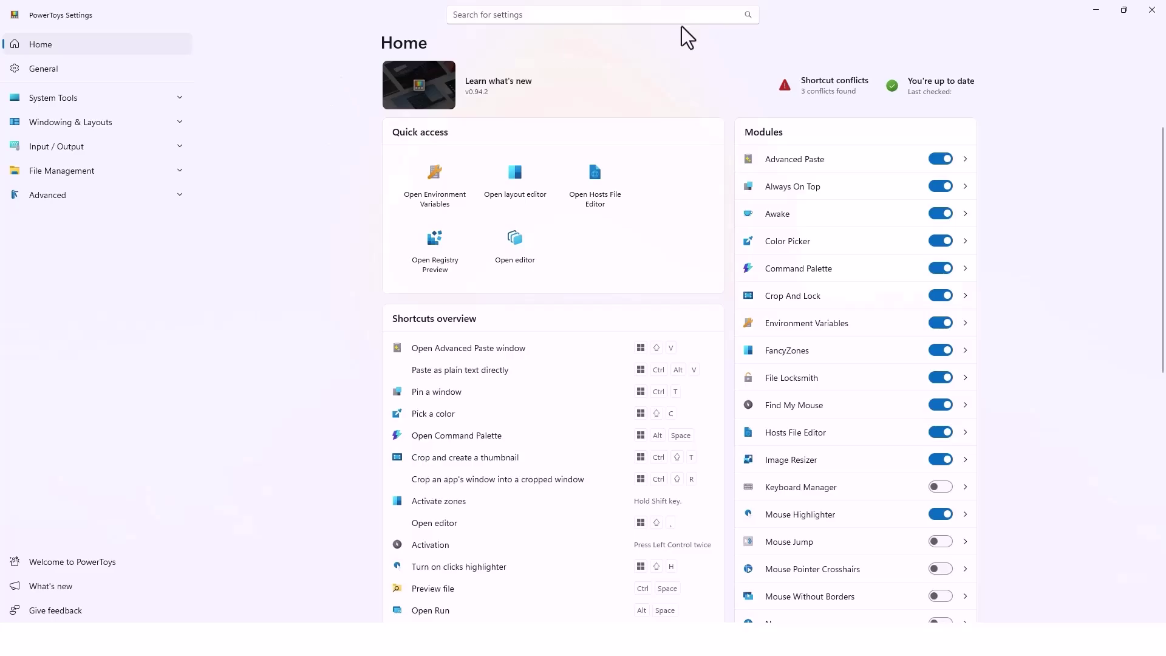
left_click_drag(932, 21, 676, 120)
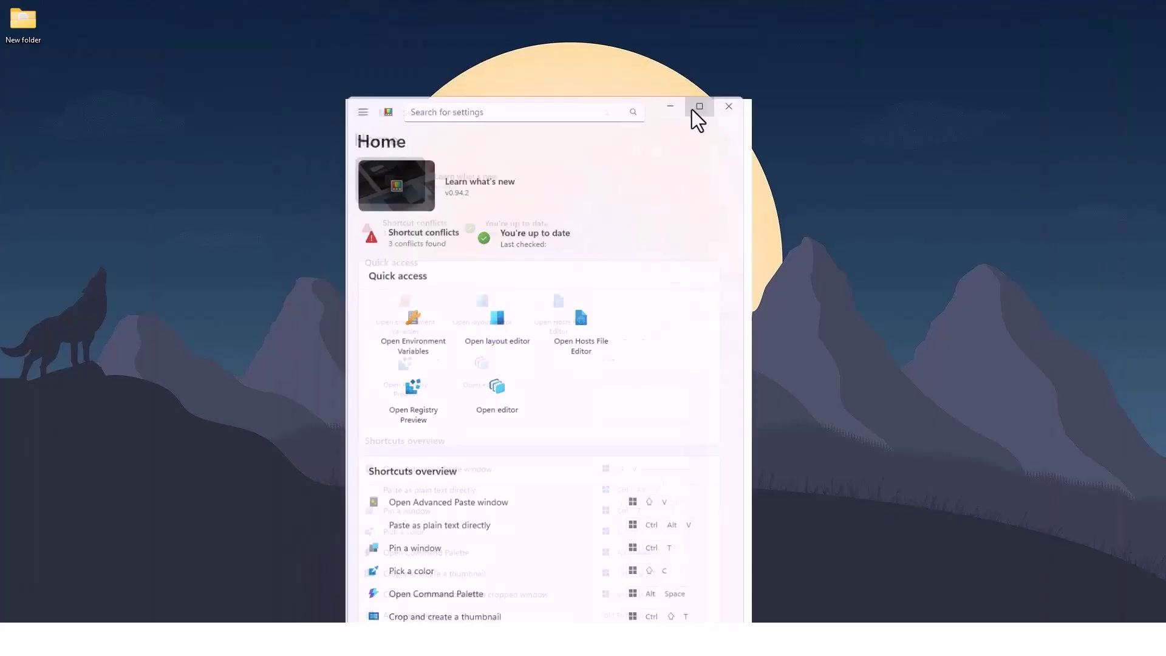
left_click(693, 115)
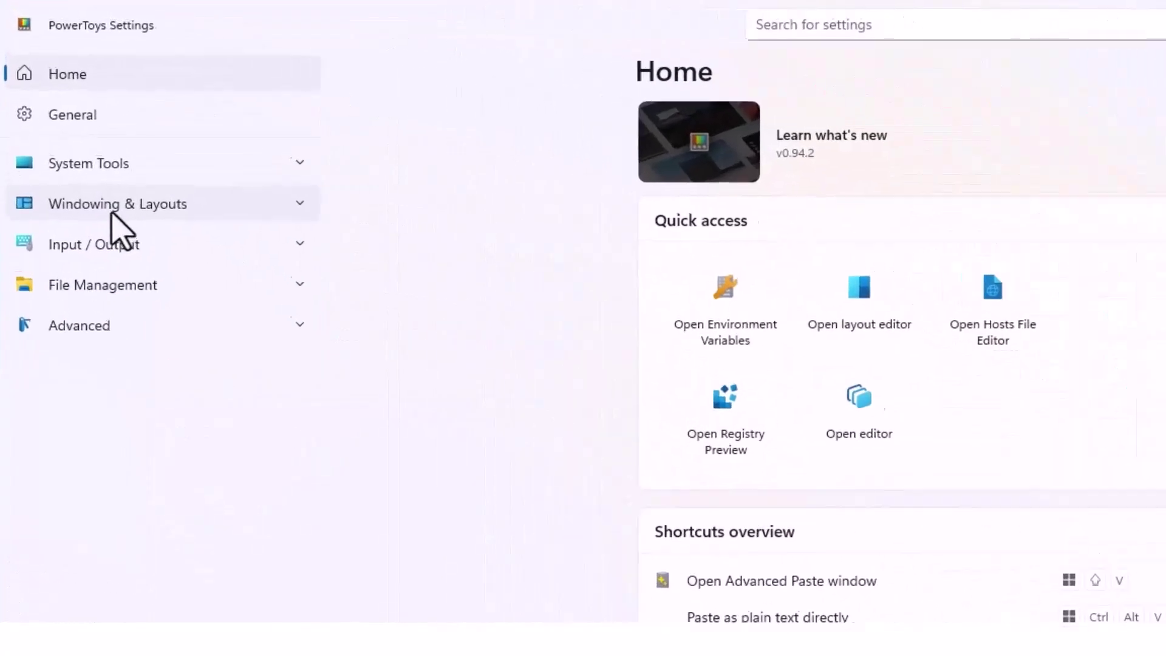
Open the FancyZones settings under Windowing & Layouts and look over the layout templates in its editor.
left_click(178, 230)
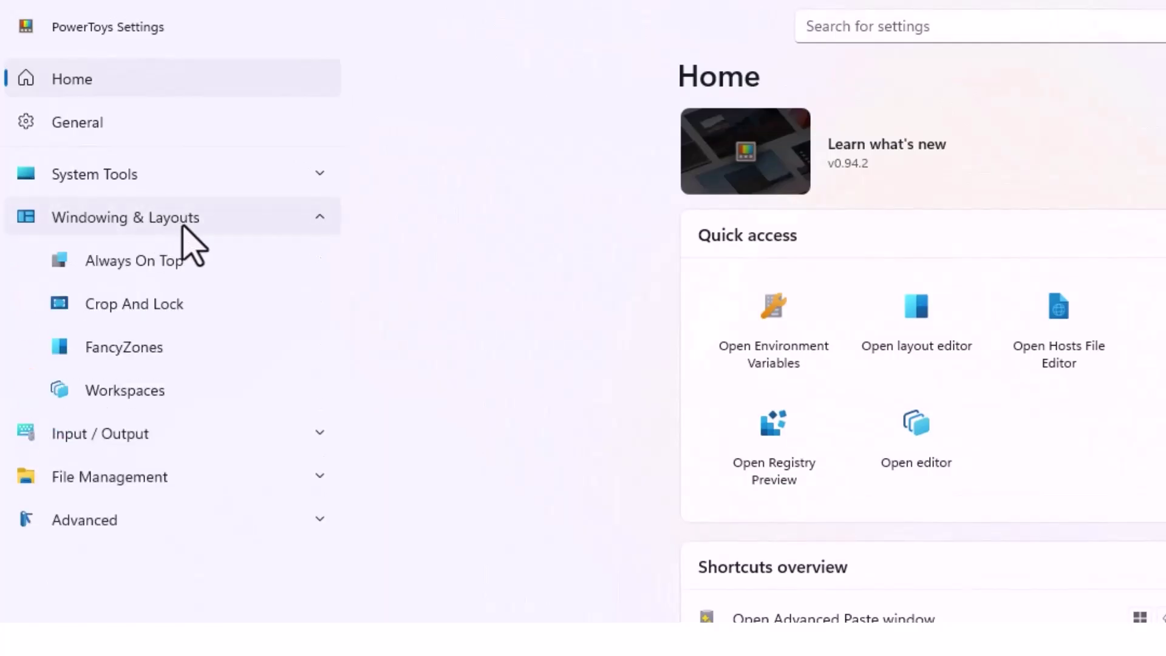
left_click(116, 351)
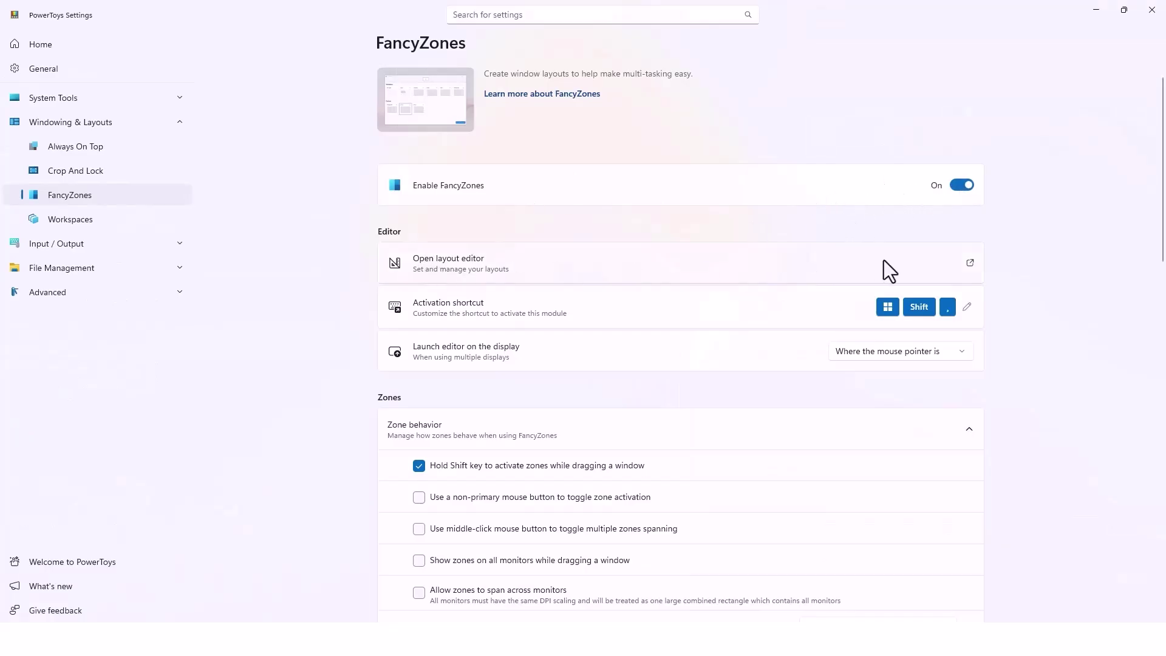
left_click(971, 263)
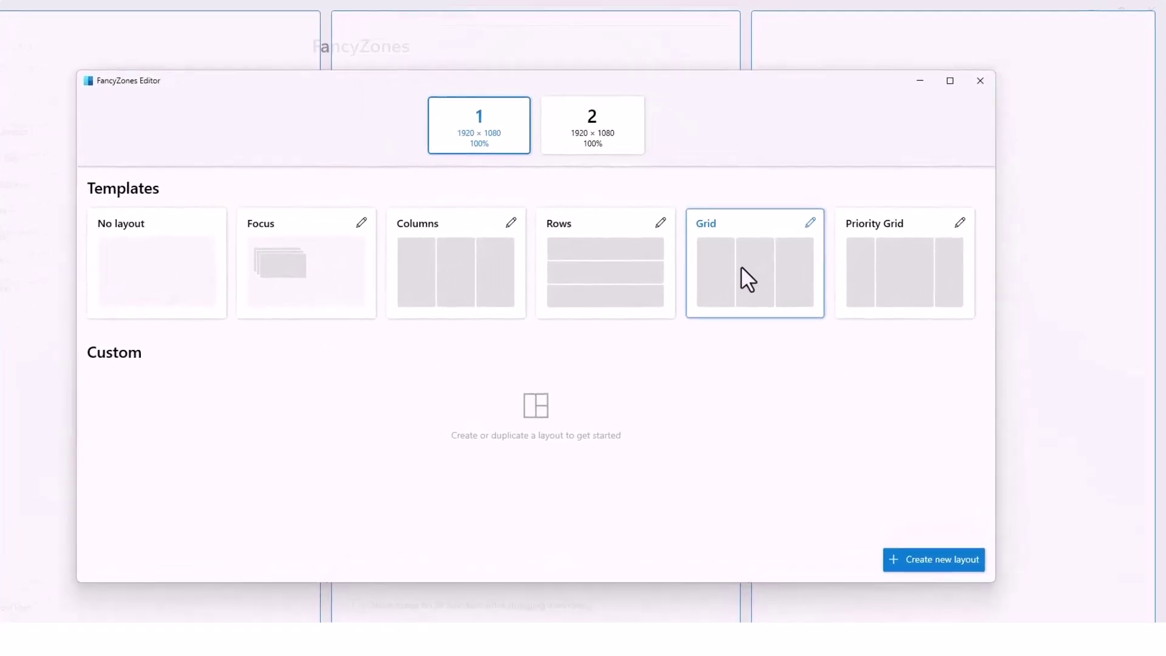
left_click(981, 79)
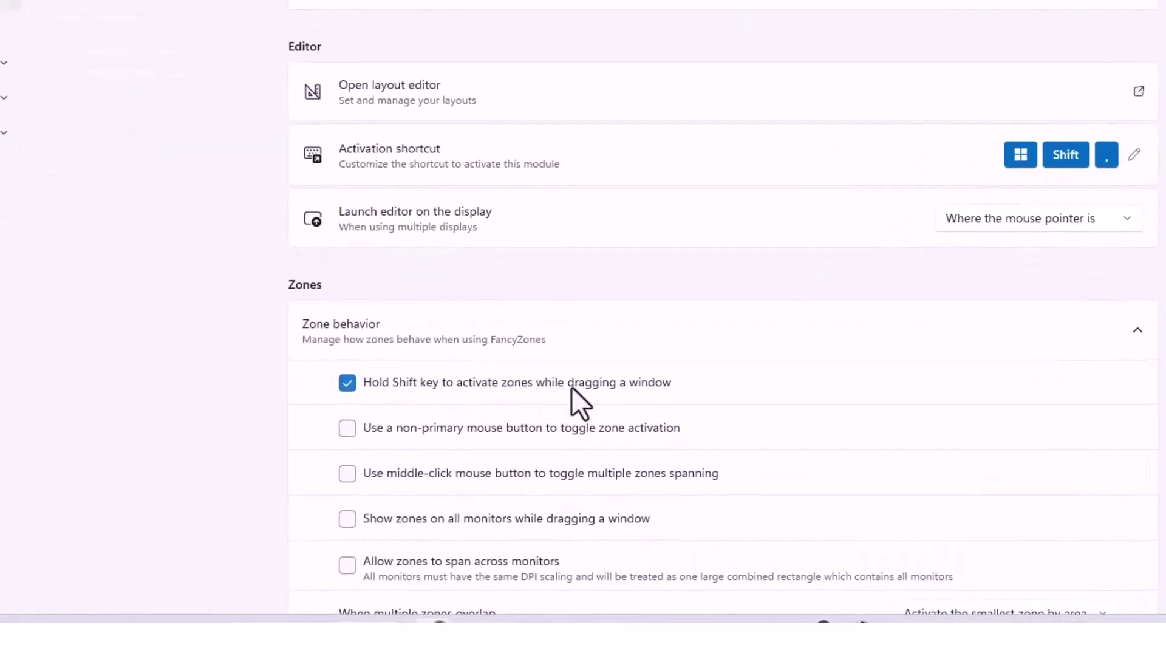
Snap the PowerToys Settings, Microsoft Store and Audacity windows into separate FancyZones zones.
left_click_drag(952, 6, 317, 27)
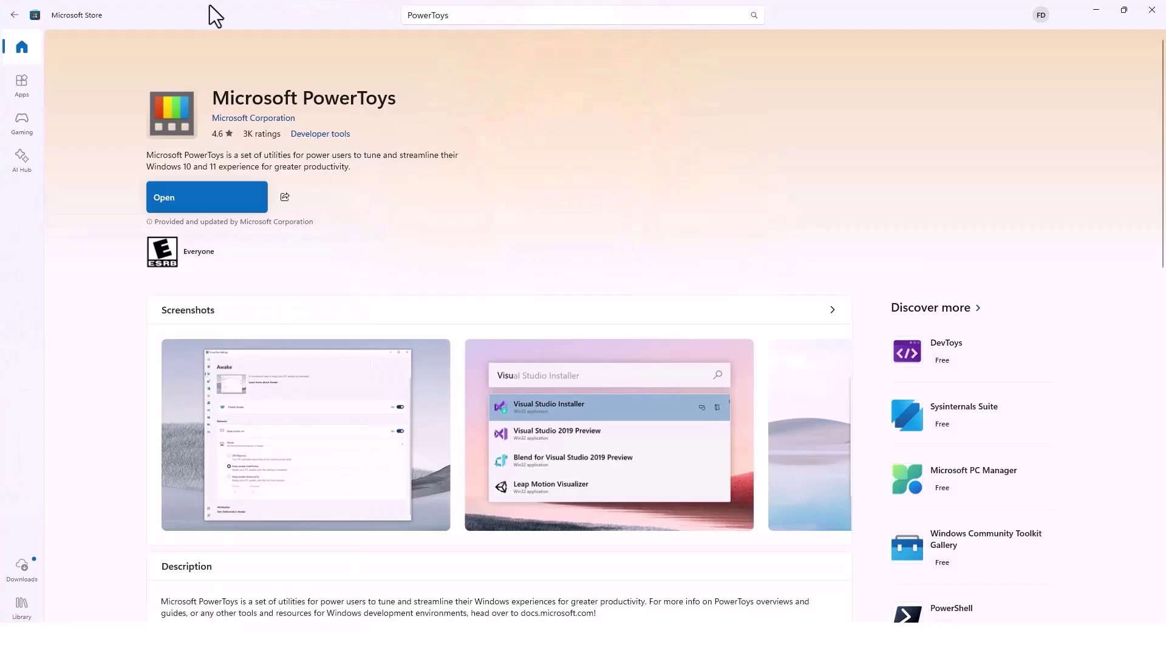
left_click_drag(209, 5, 616, 164)
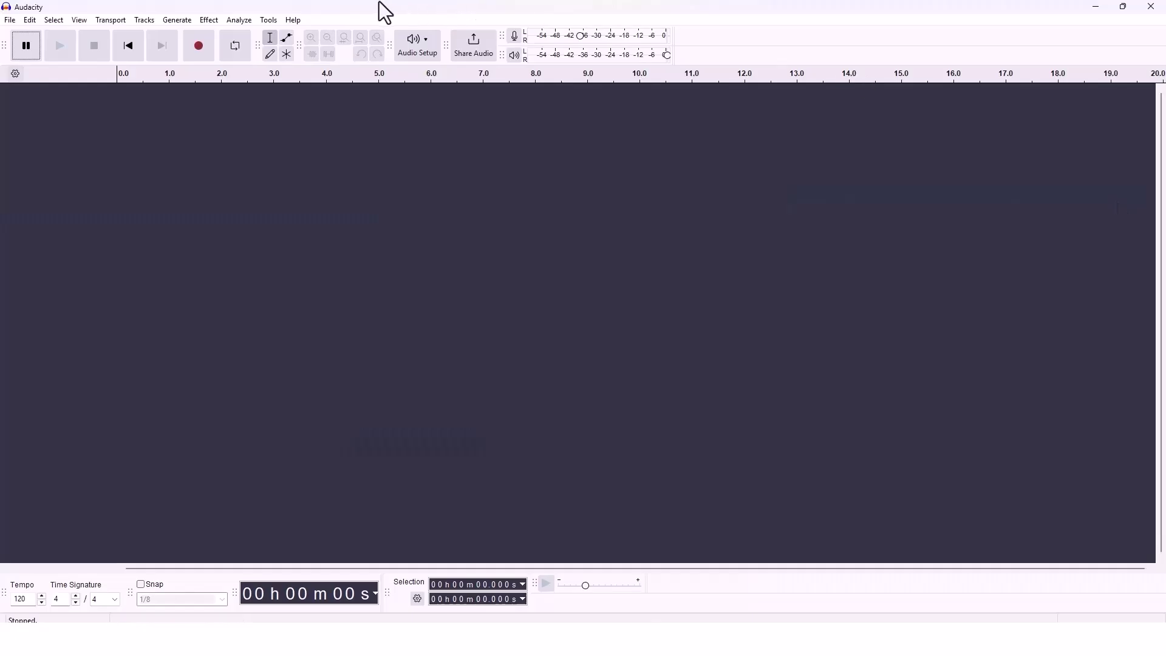
left_click_drag(380, 3, 866, 58)
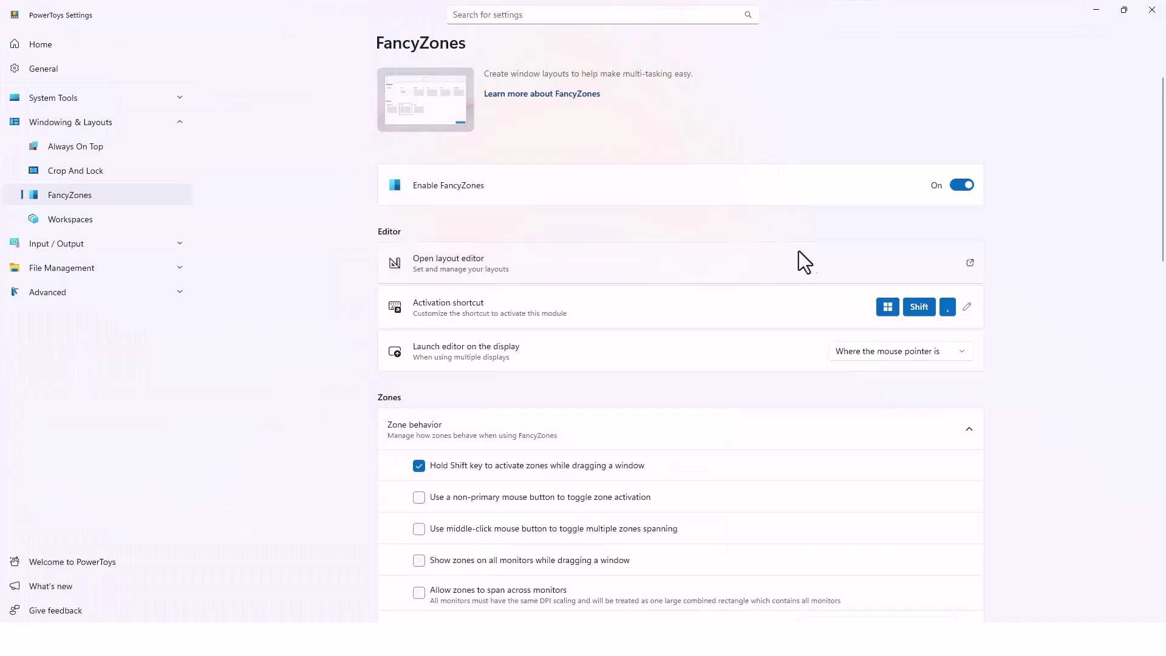
Create a new FancyZones layout of the Grid type with the name Custom layout 1.
left_click(665, 265)
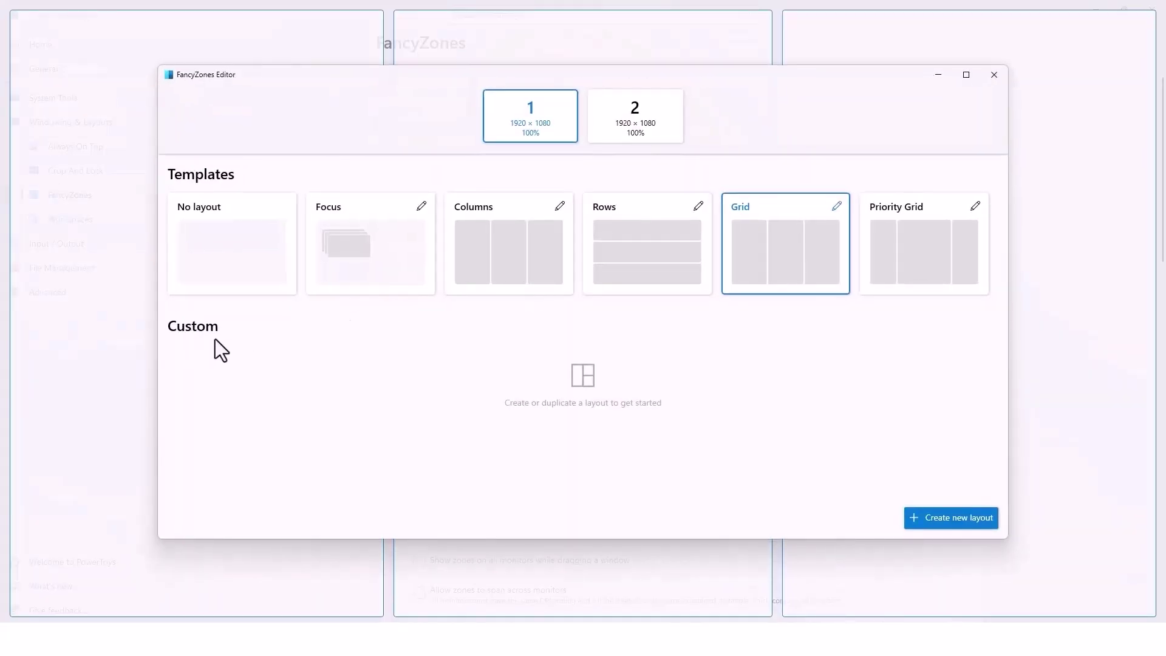
left_click(948, 518)
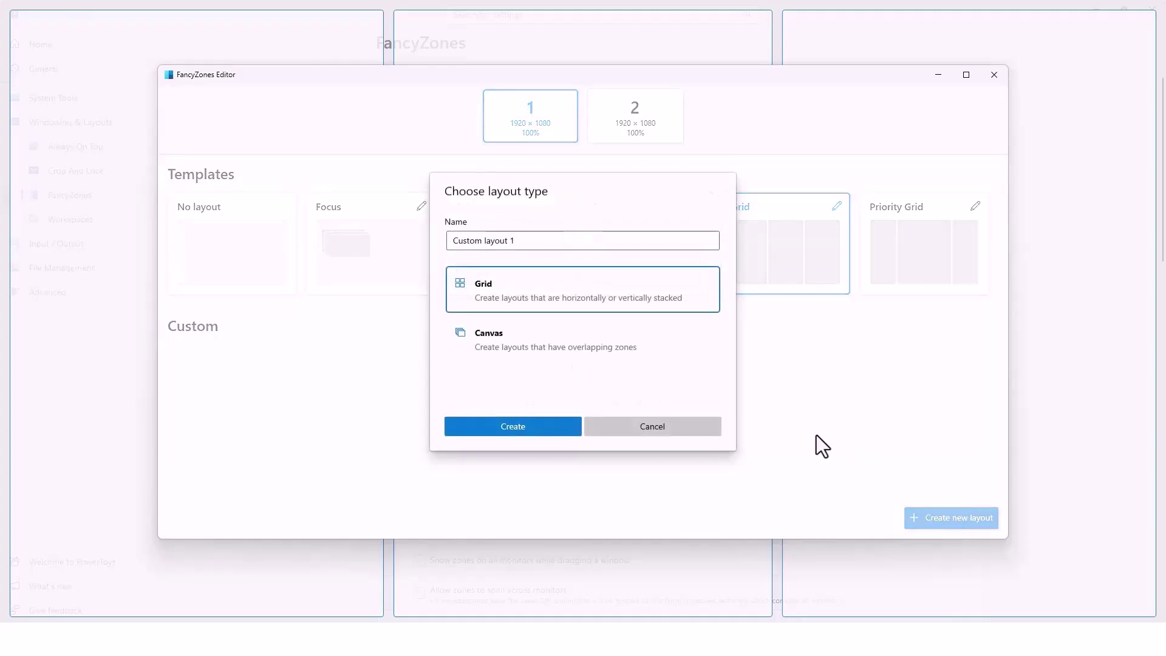
left_click(523, 240)
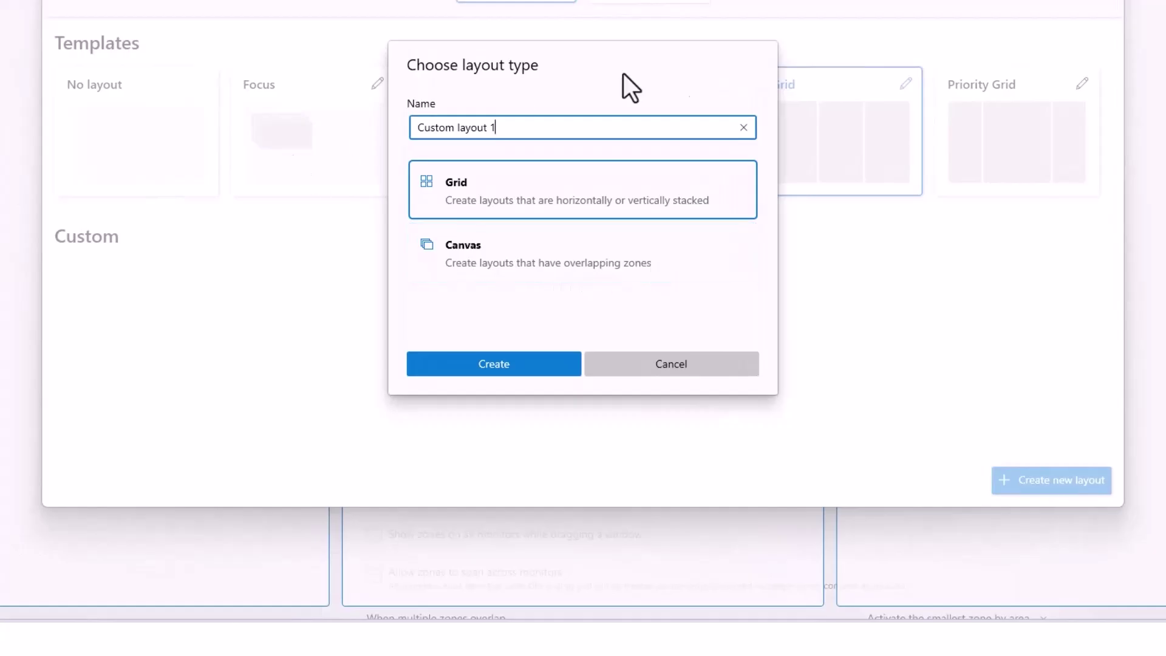
left_click(464, 194)
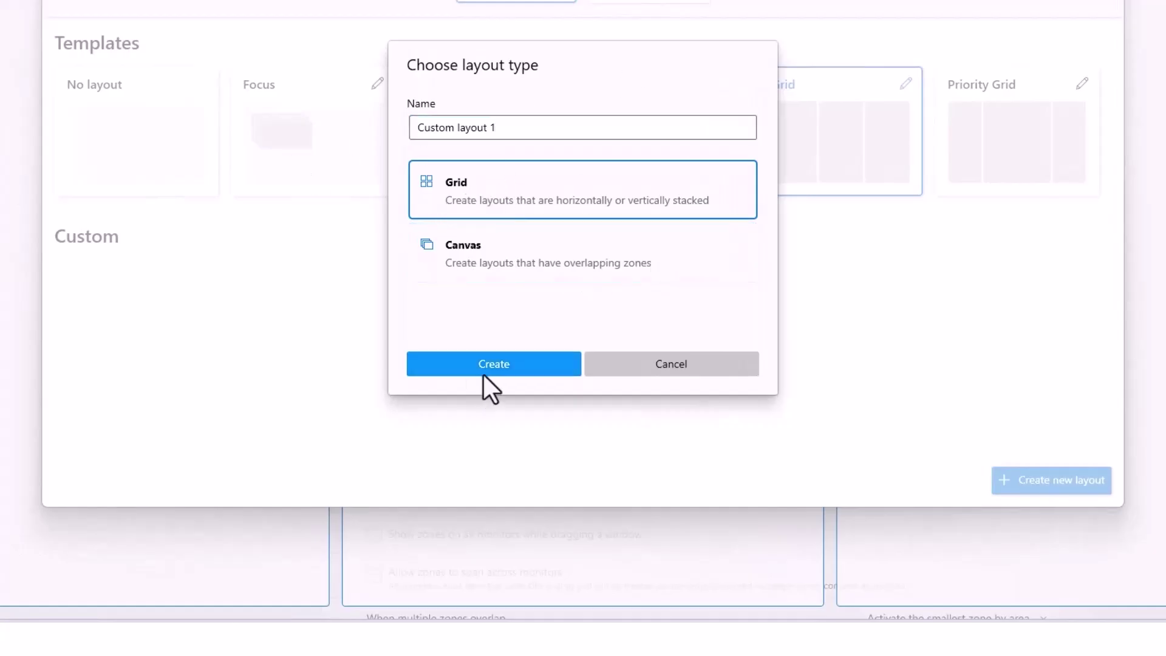
left_click(486, 368)
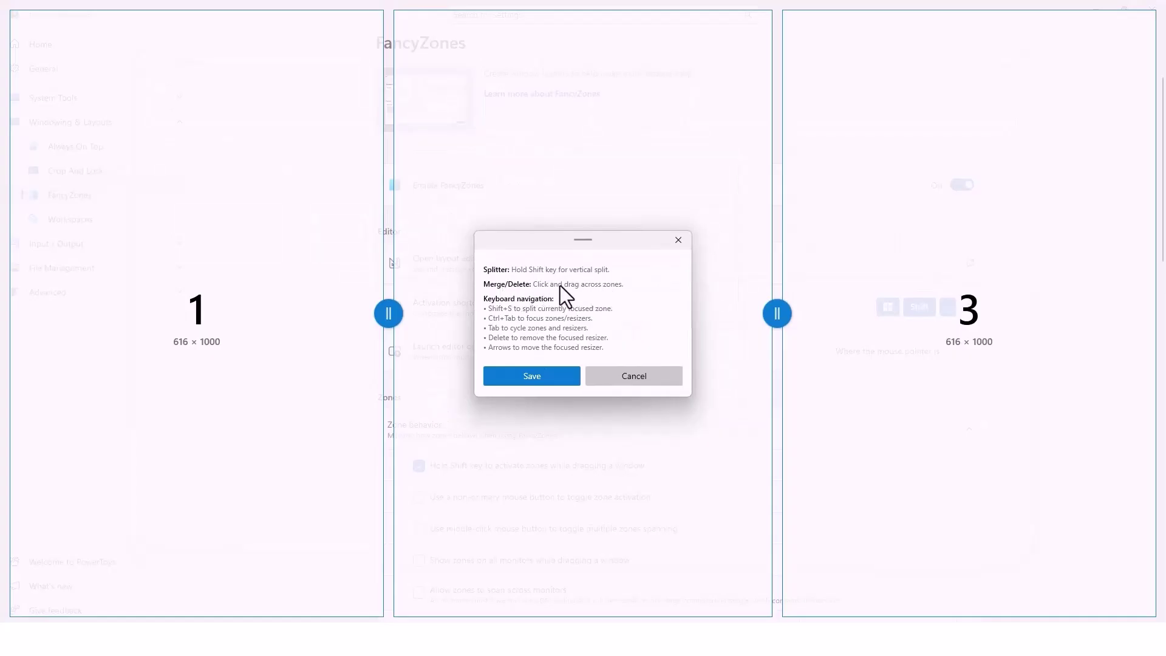
Narrow the first column to about 312 px and the last to about 359 px, and split the first column into three stacked zones.
left_click_drag(381, 317, 324, 332)
left_click_drag(774, 316, 918, 328)
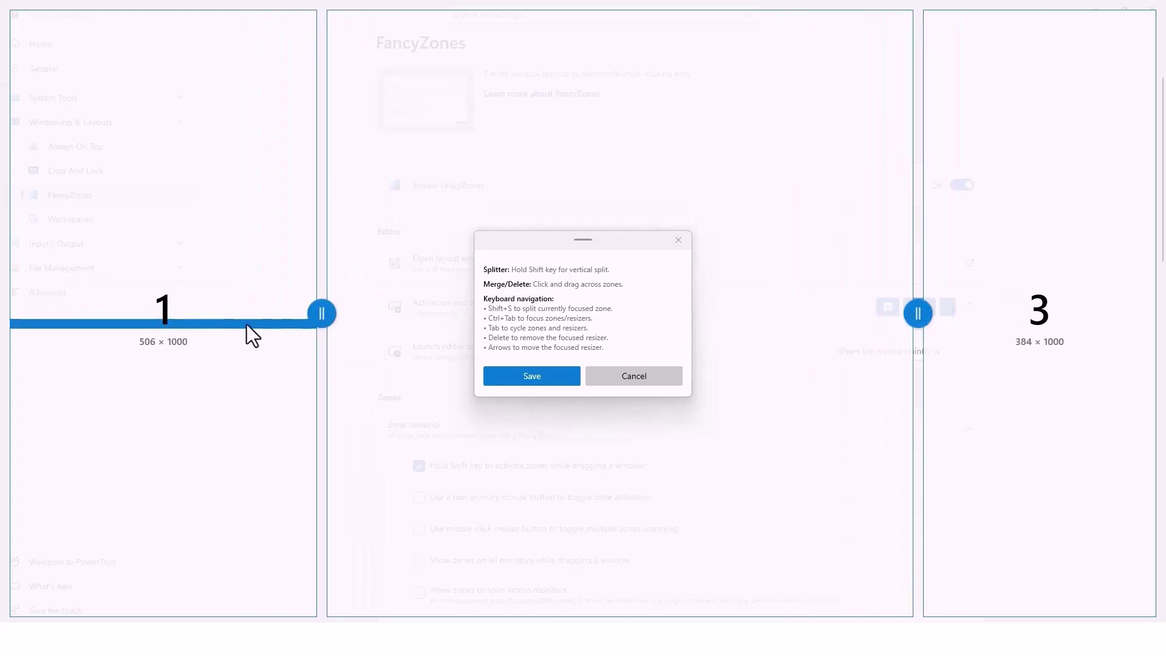
left_click_drag(322, 314, 261, 314)
left_click(143, 171)
left_click(125, 449)
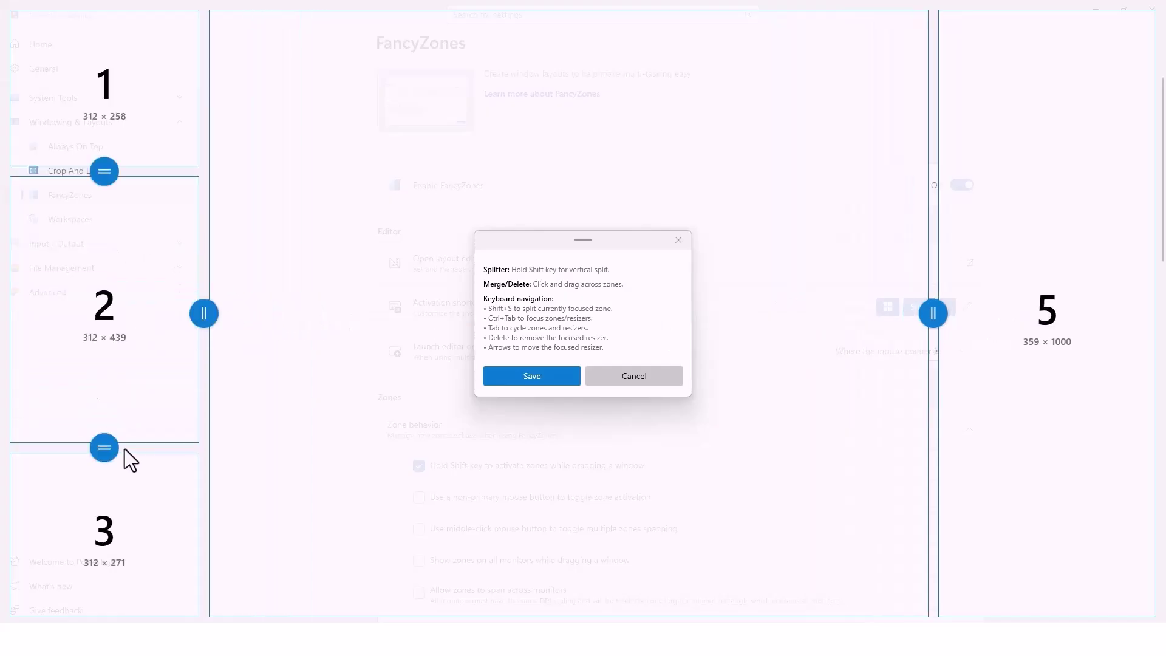
Divide the middle column into a tall zone and two stacked zones, widen the last column to about 393 px, and save the layout.
left_click(392, 340, "shift")
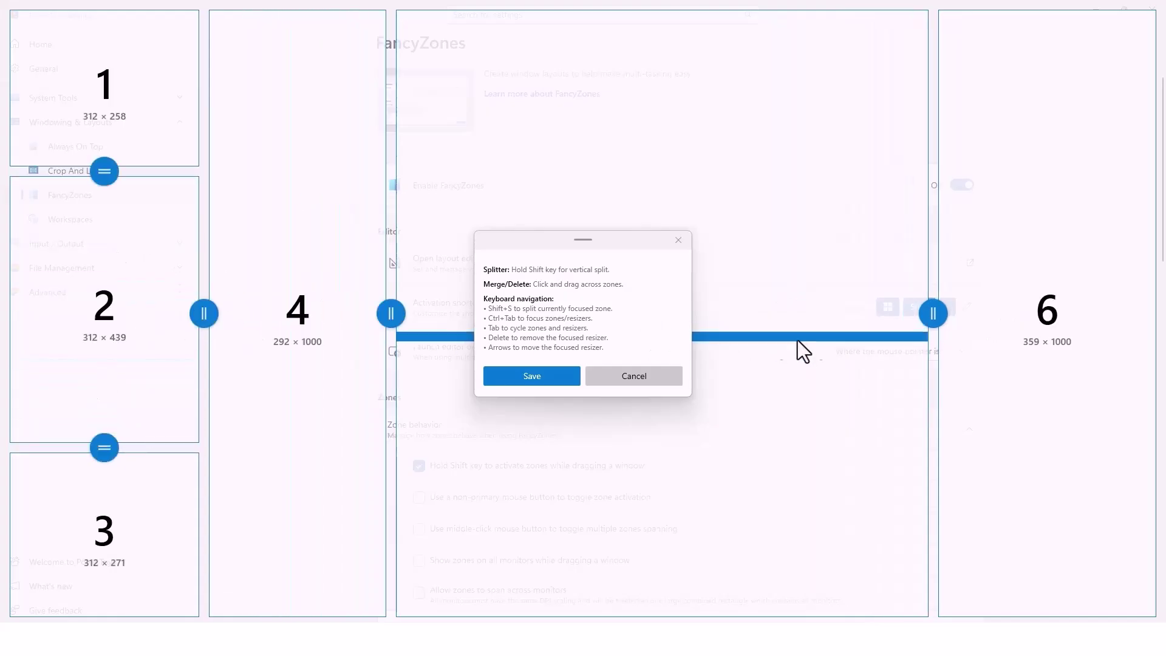
left_click(815, 302)
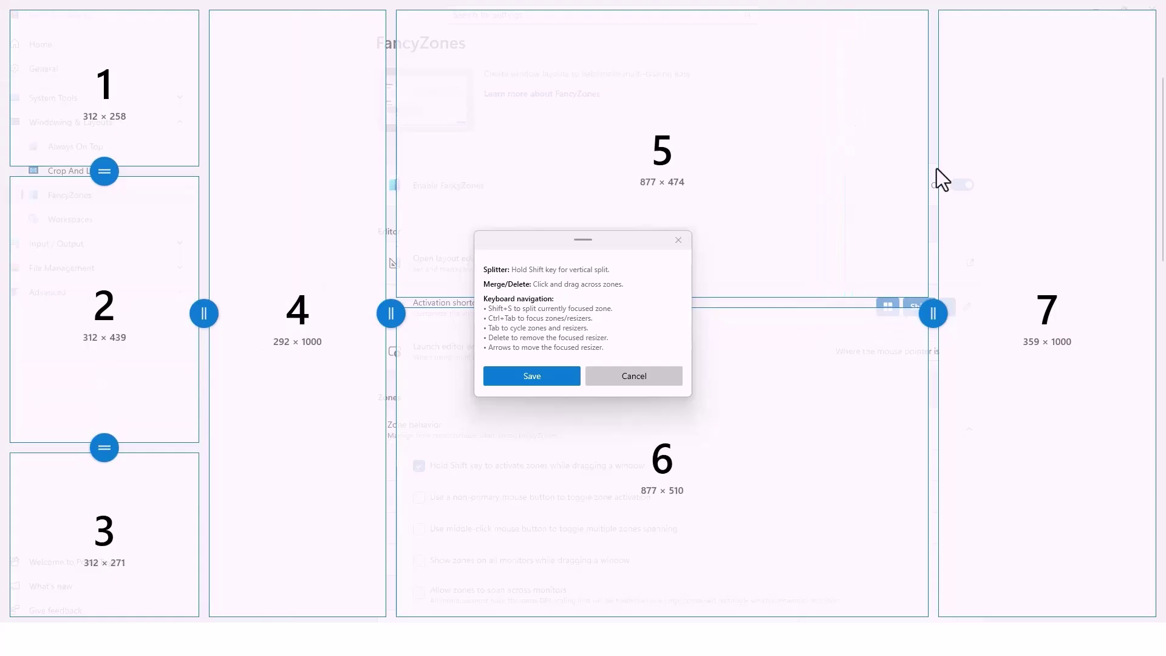
left_click_drag(940, 316, 920, 316)
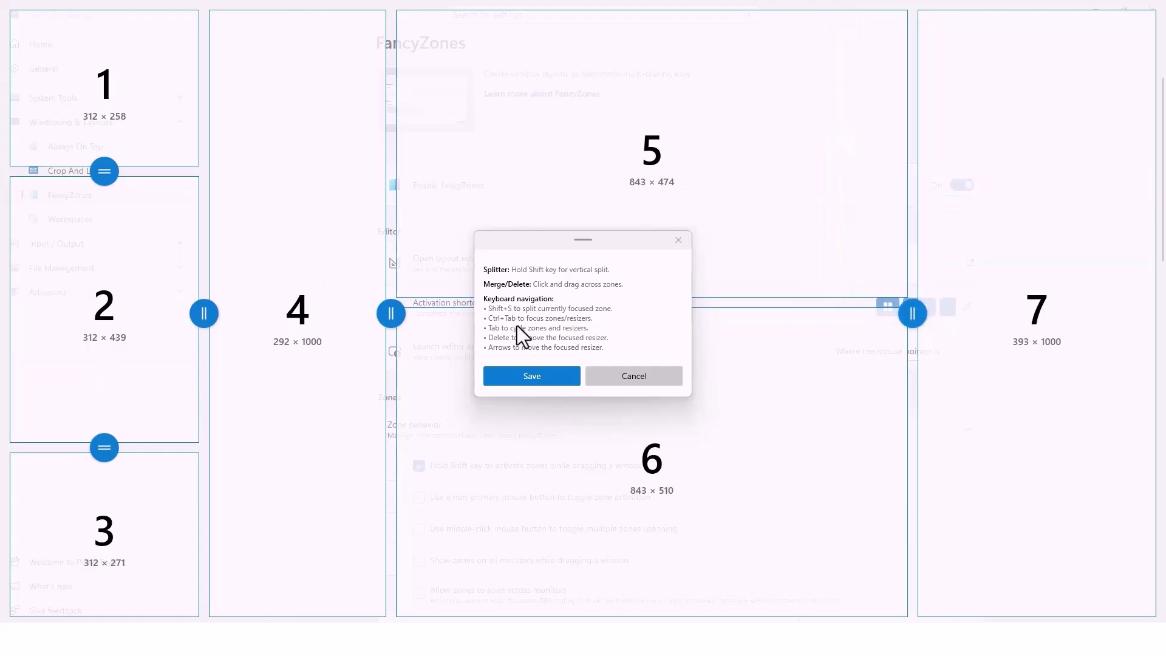
left_click(534, 376)
Apply Custom layout 1 and test it by snapping the settings window into the wide upper zone before maximizing it again.
left_click(218, 366)
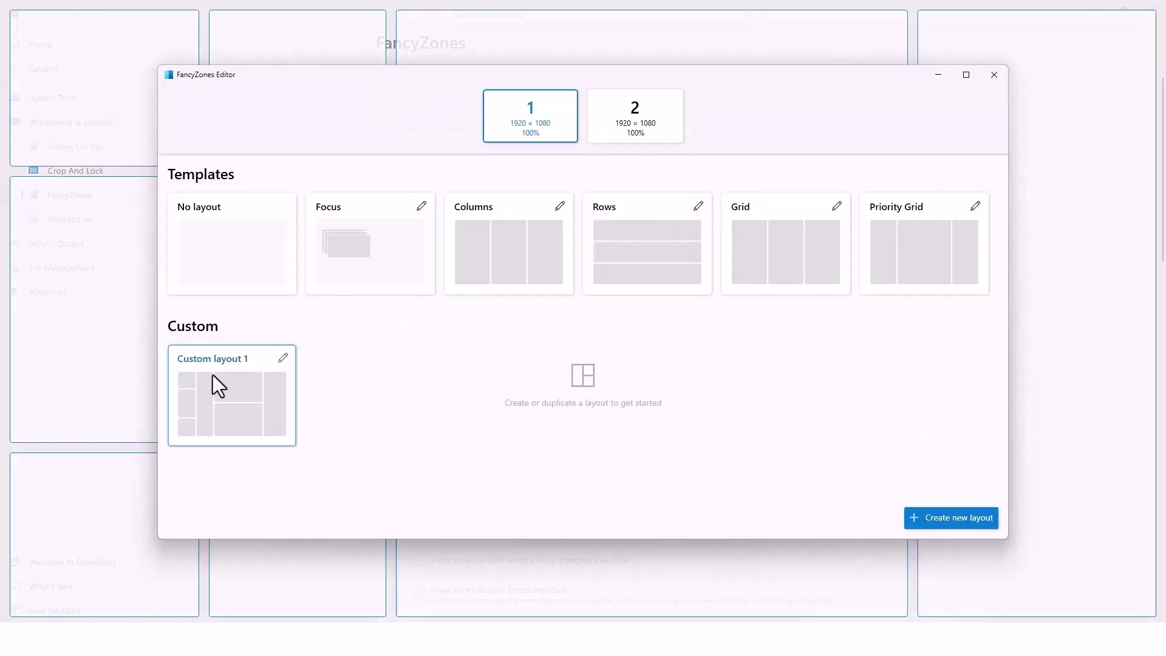
key("Escape")
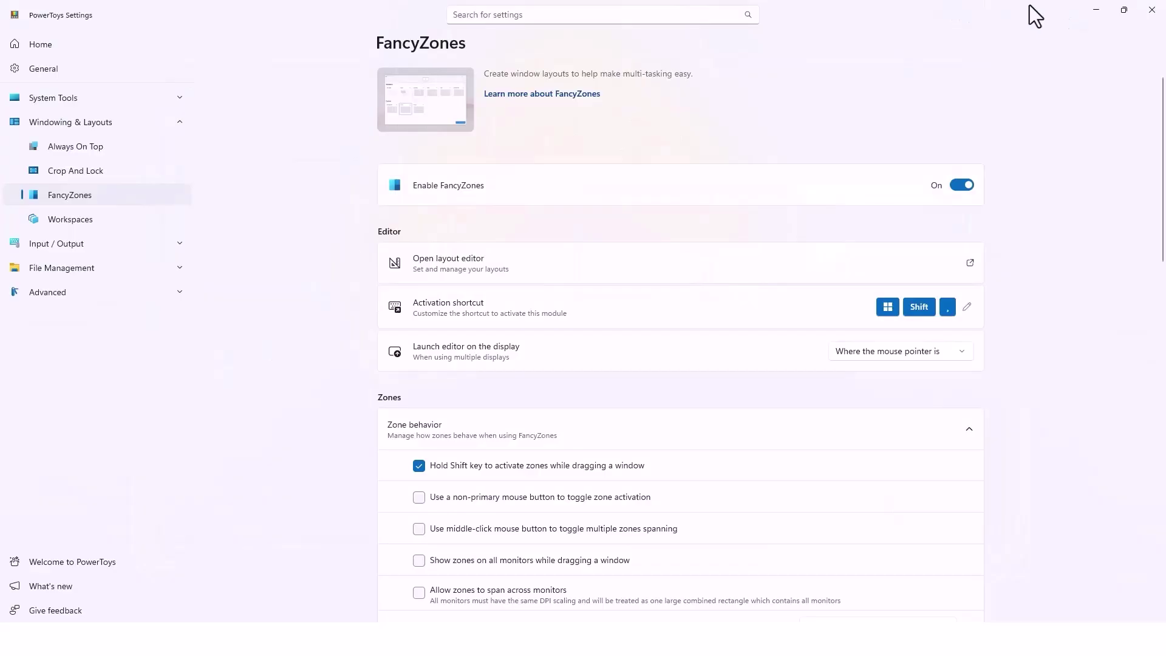
left_click_drag(1019, 8, 716, 97)
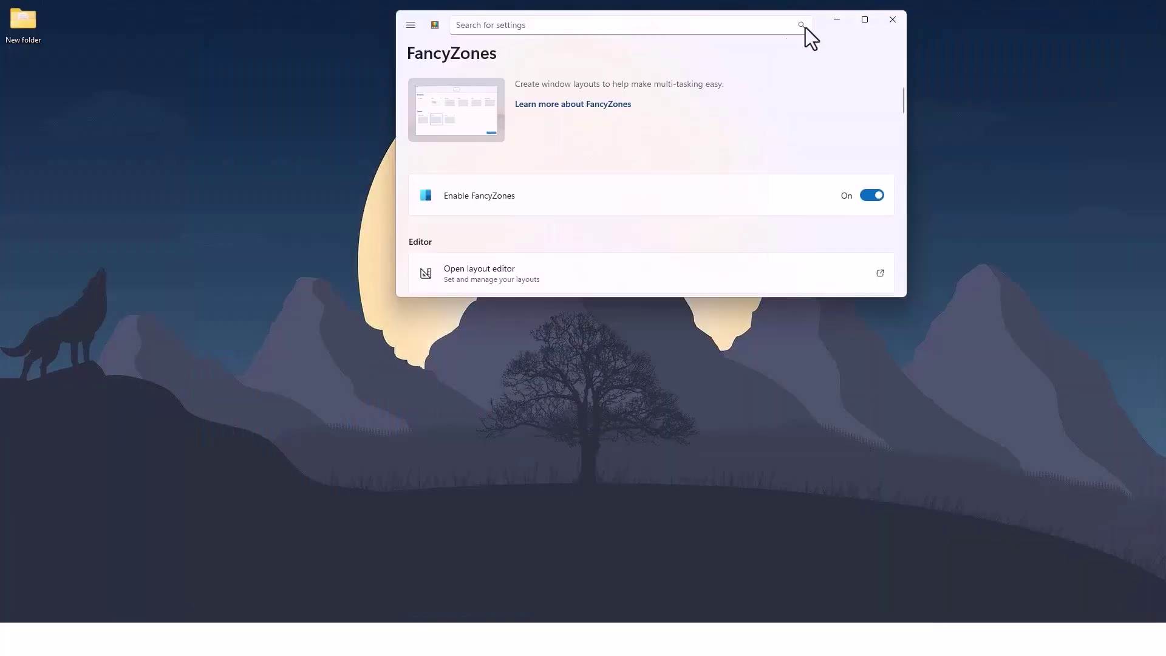
left_click(865, 20)
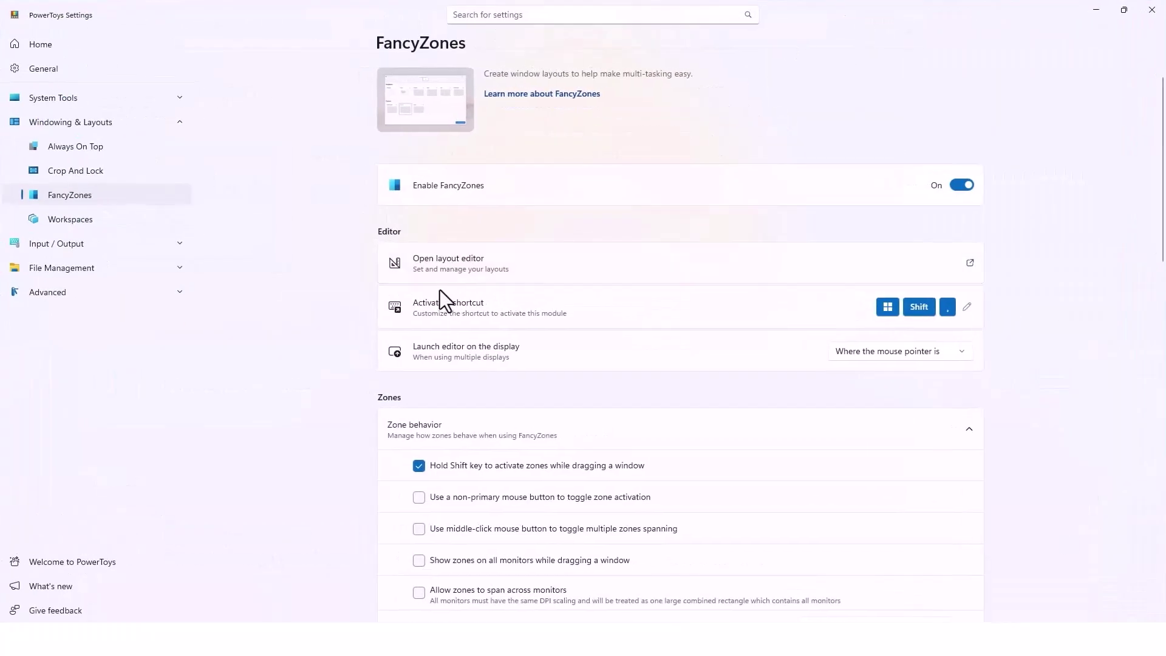
Delete Custom layout 1 in the FancyZones layout editor.
left_click(496, 267)
left_click(283, 389)
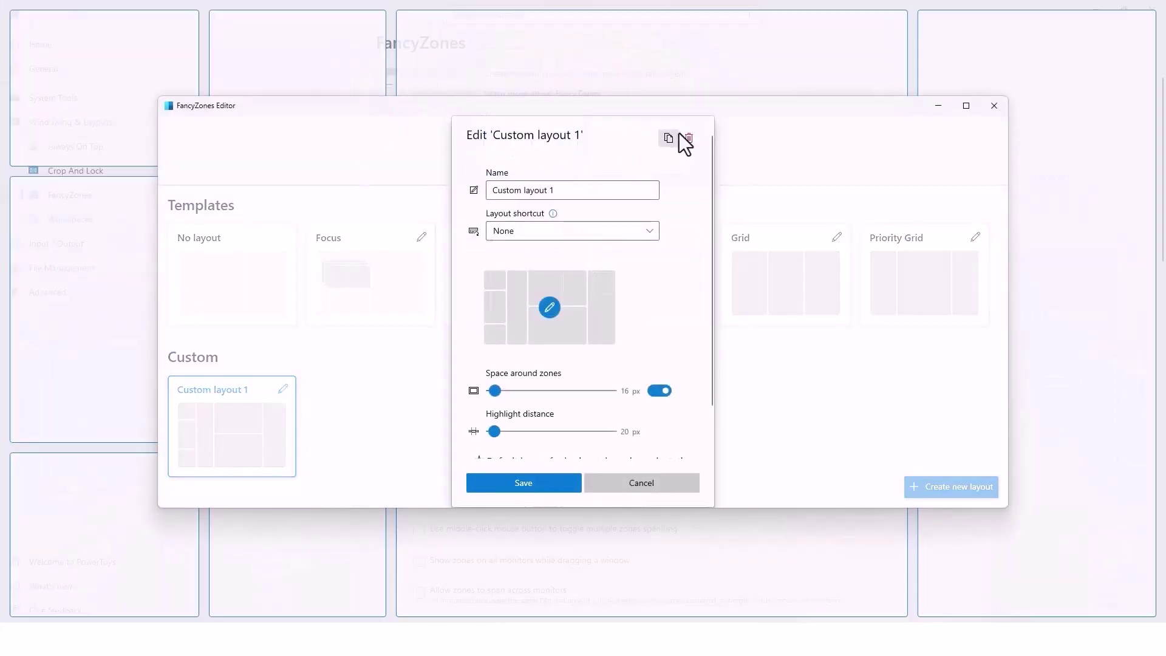
left_click(690, 138)
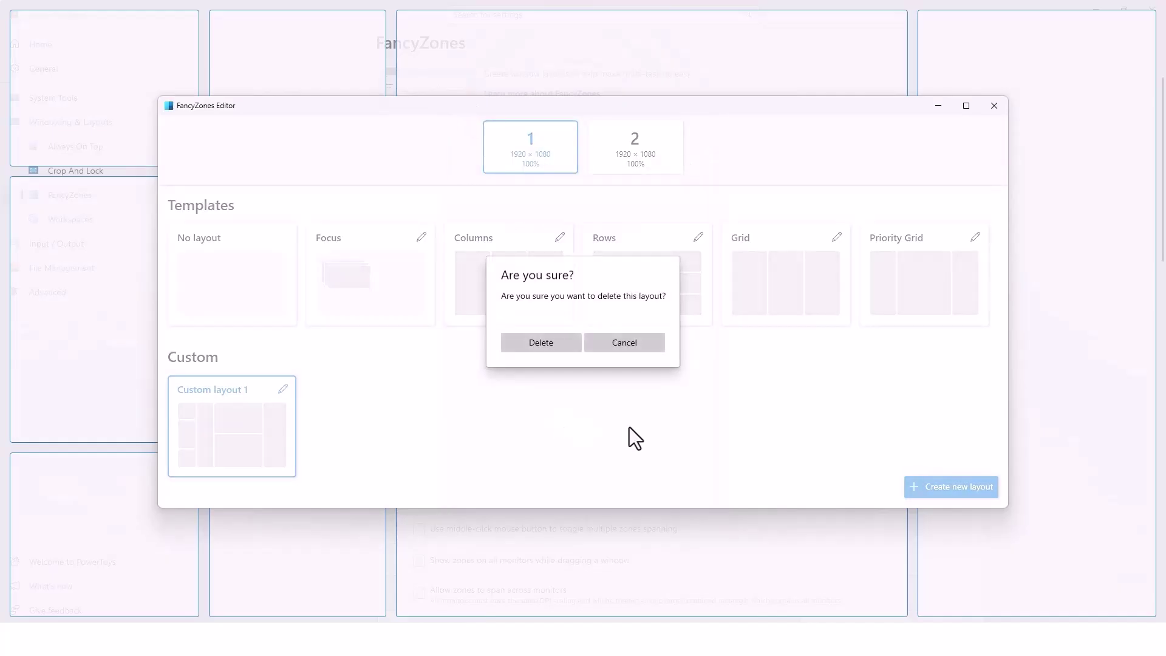
left_click(543, 346)
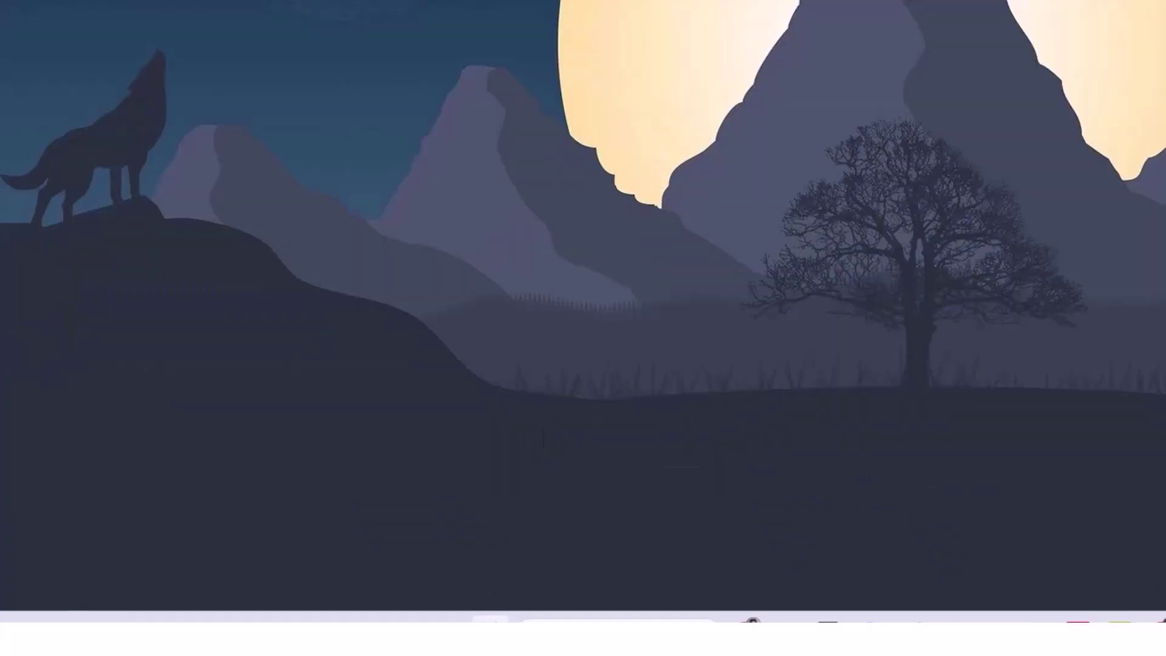
Search Windows for "flights to asia".
key("super")
type("flights")
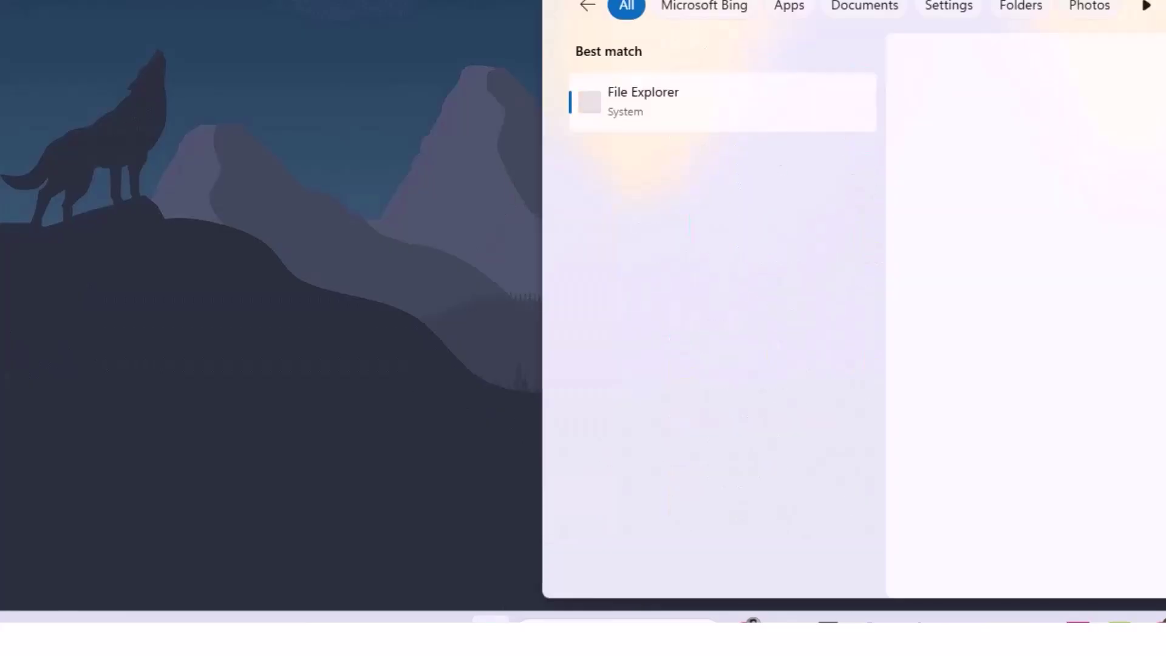
type(" to asia")
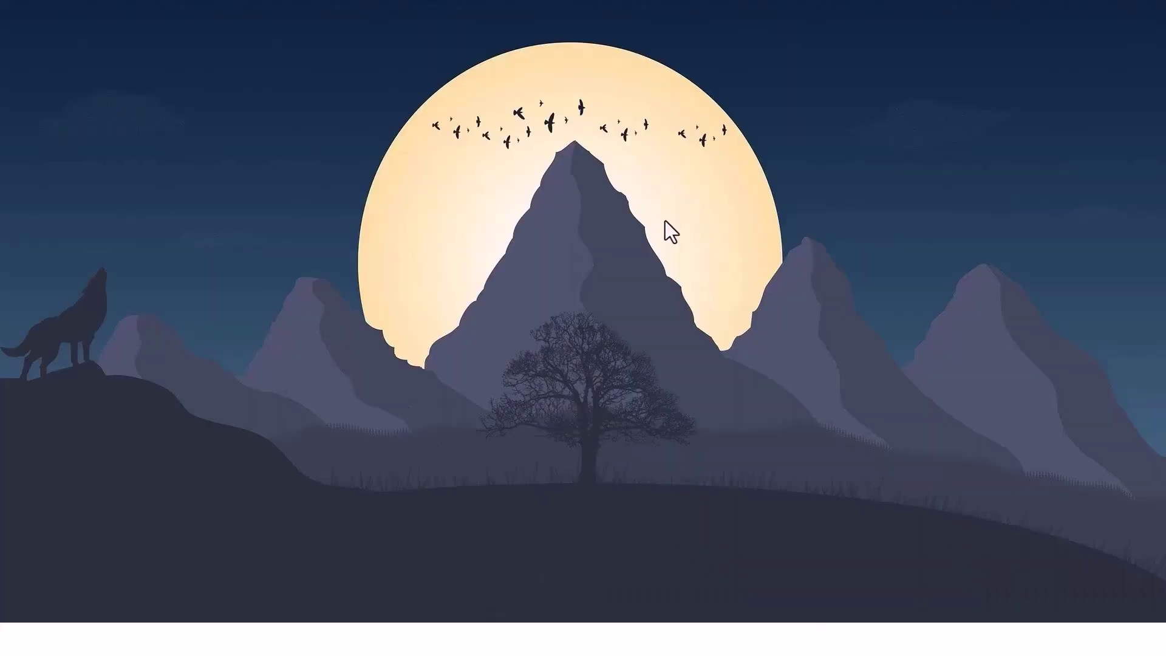
Search PowerToys Run for "audaci", and replace the query with "cmd".
key("alt+space")
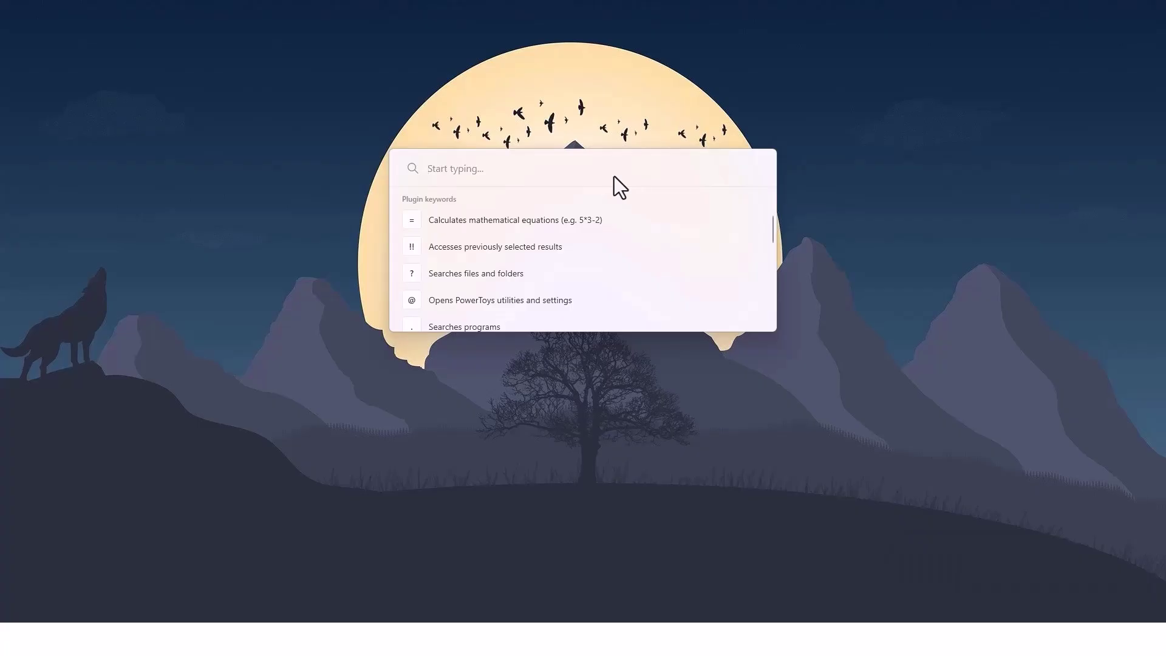
type("audaci")
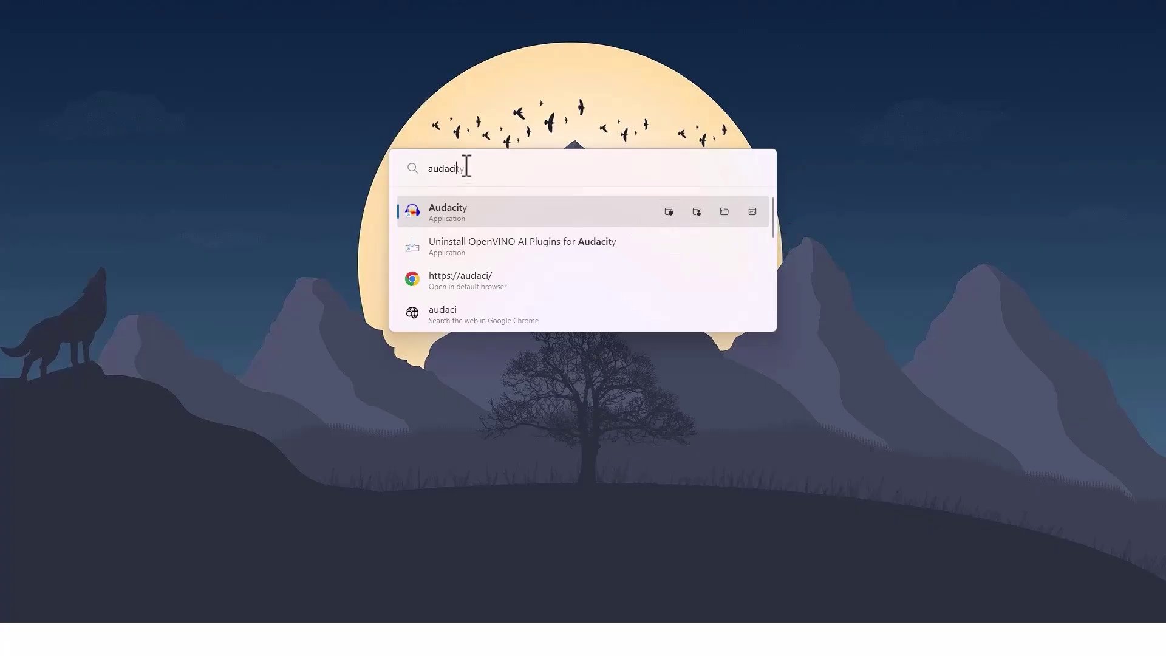
double_click(429, 167)
type("cmd")
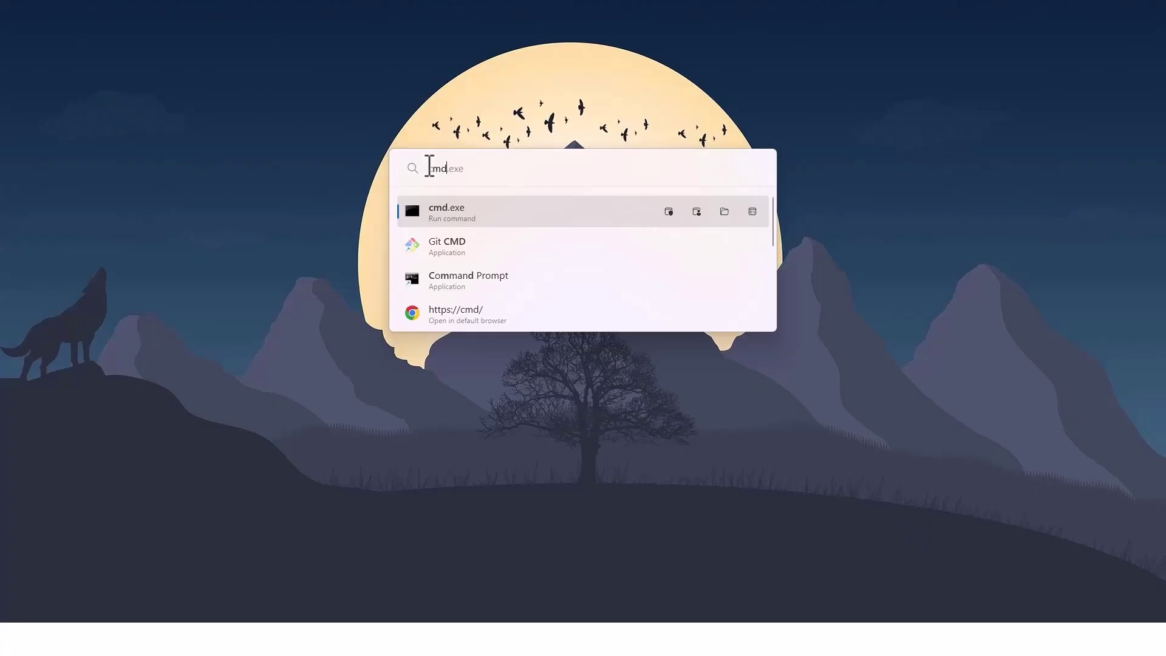
Calculate 12+2 in PowerToys Run, copy the result to the clipboard and call up the launcher again.
key("ctrl+a")
type("12+")
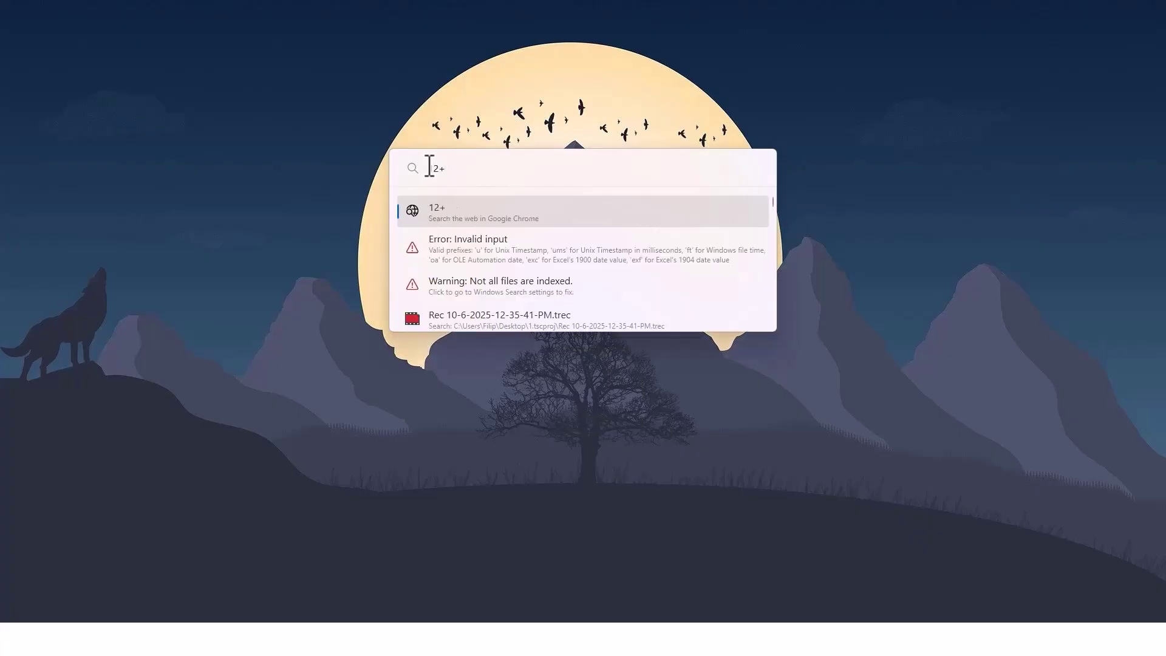
type("2")
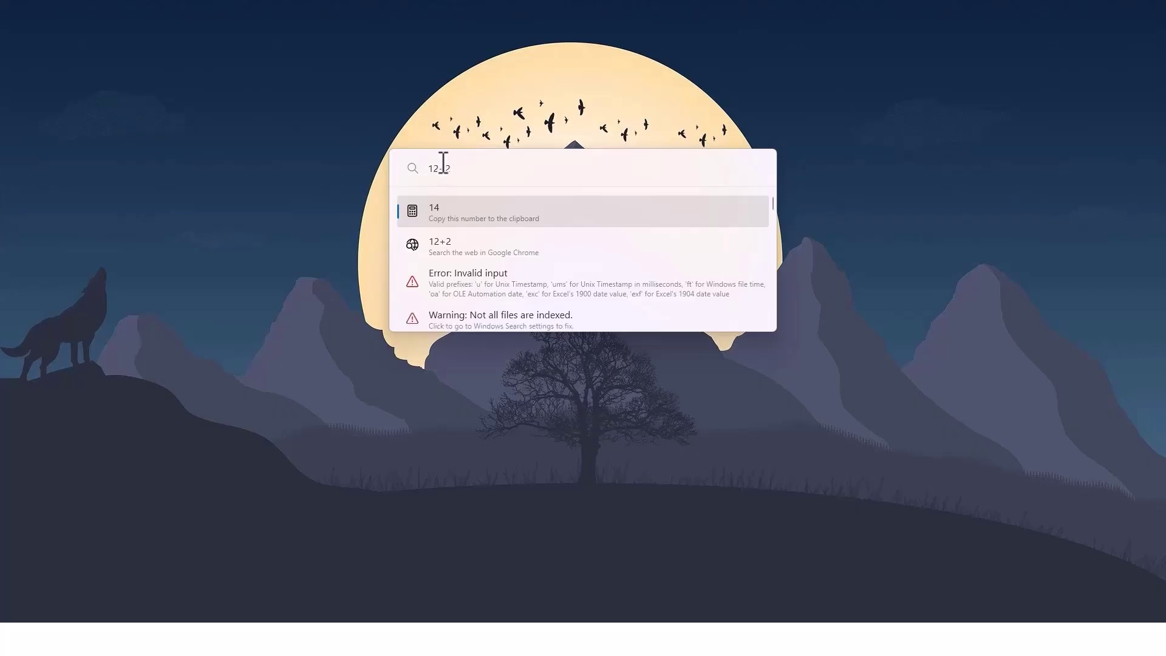
left_click(450, 212)
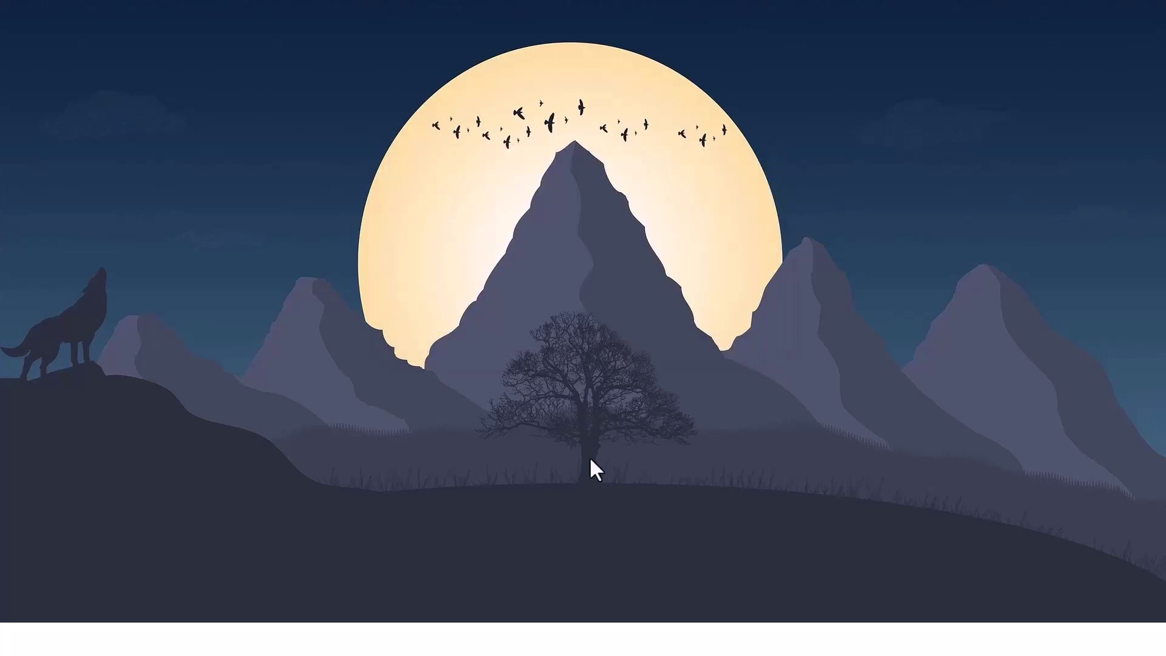
key("alt+space")
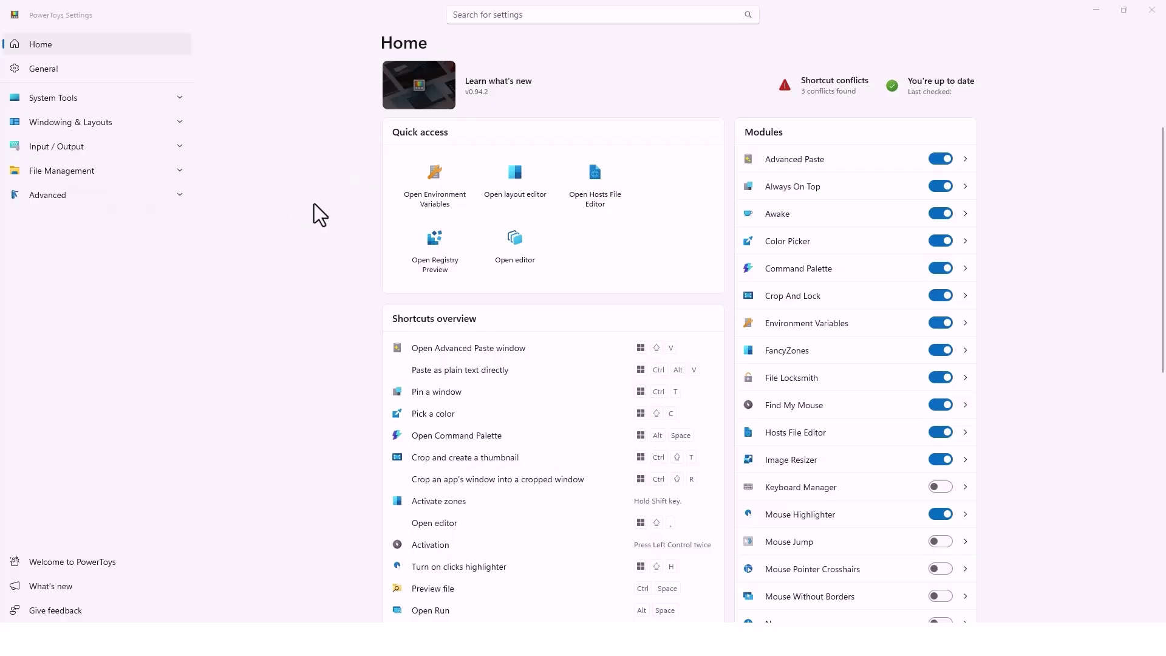
Enable the Text Extractor module among the System Tools in PowerToys Settings.
left_click(95, 98)
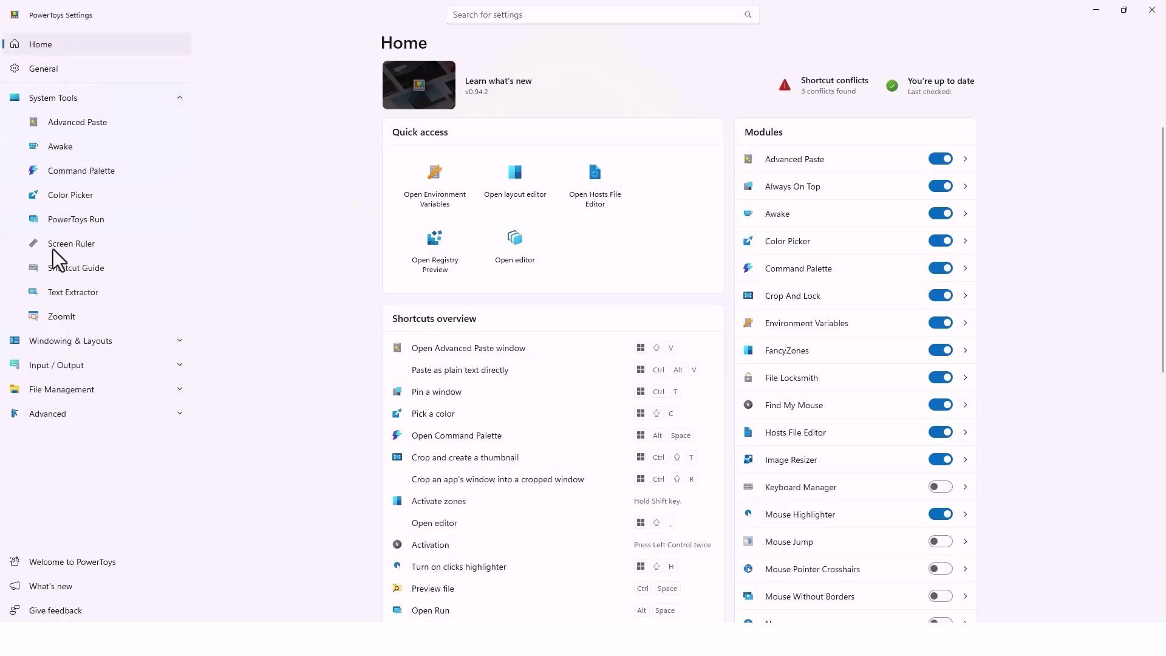
left_click(85, 293)
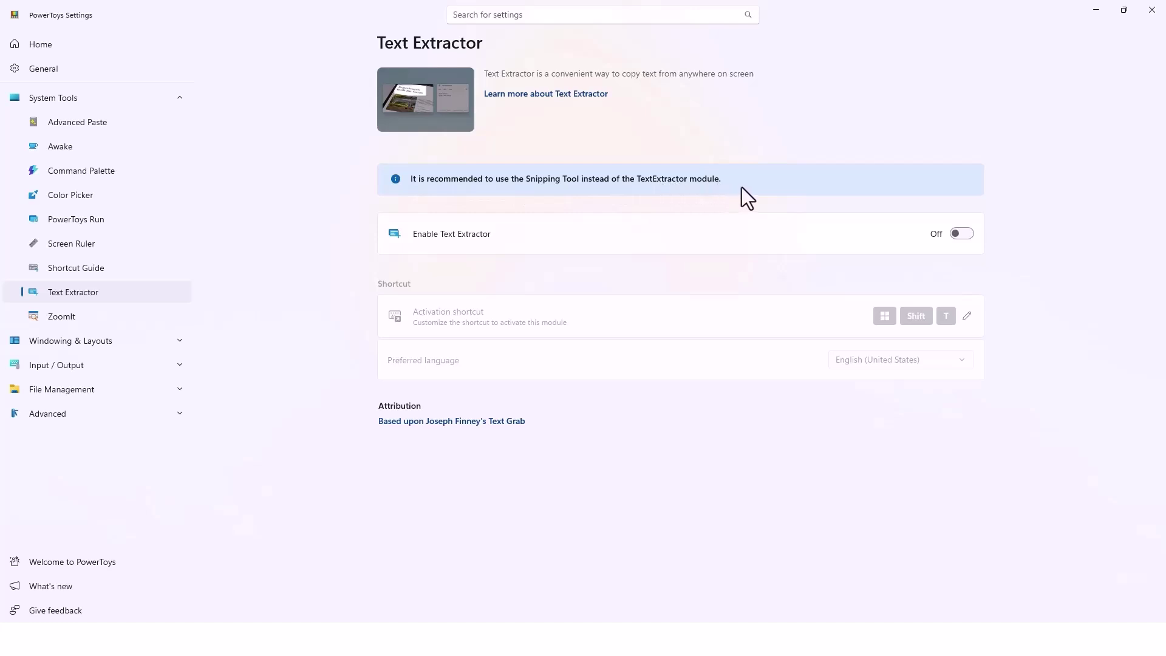
left_click(963, 234)
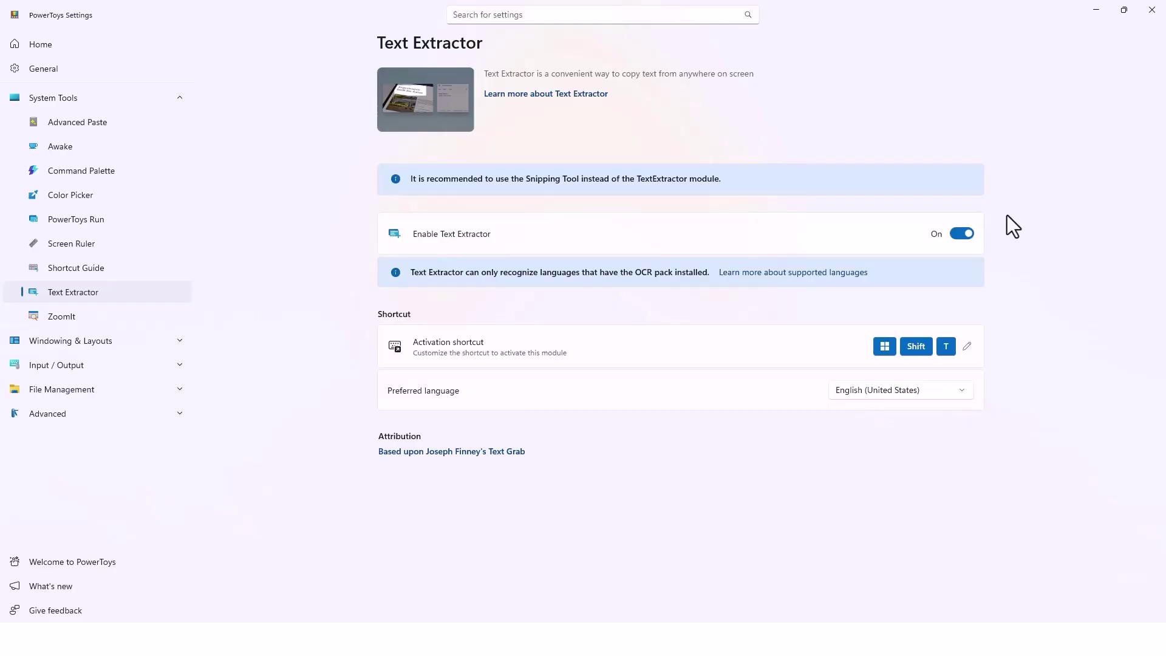
Capture the Snipping Tool recommendation notice with Text Extractor and paste the recognized text into Notepad.
key("super+shift+t")
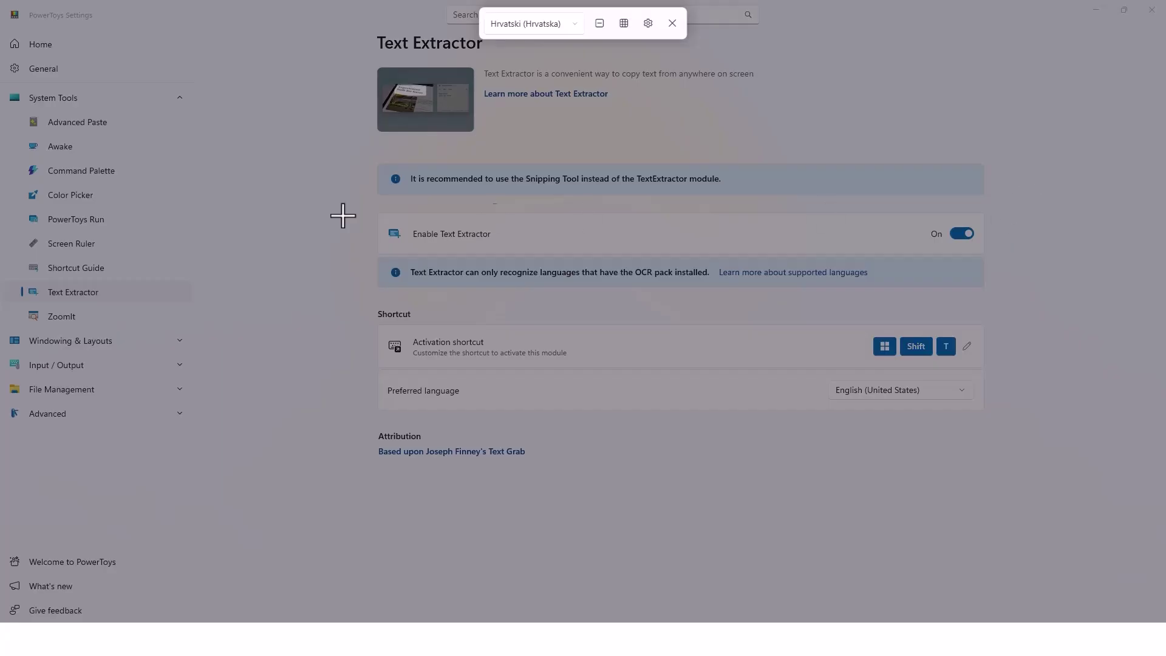
left_click_drag(377, 170, 760, 192)
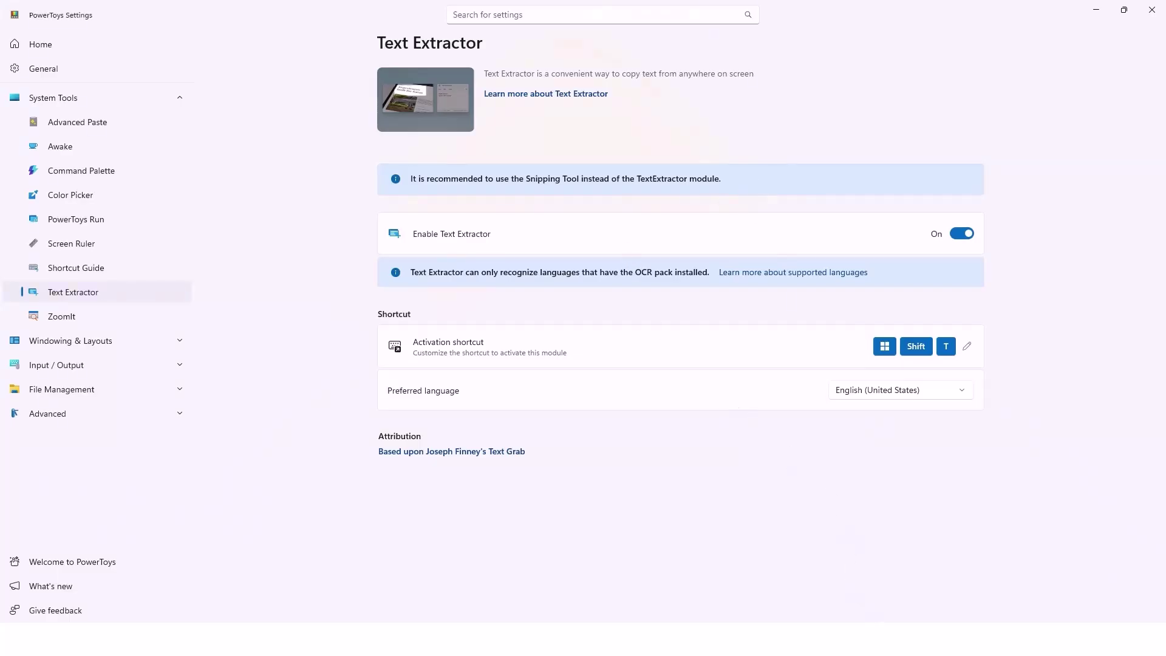
left_click(870, 638)
type("It is recommended to use the Snipping Tool instead of the TextExtractor module.")
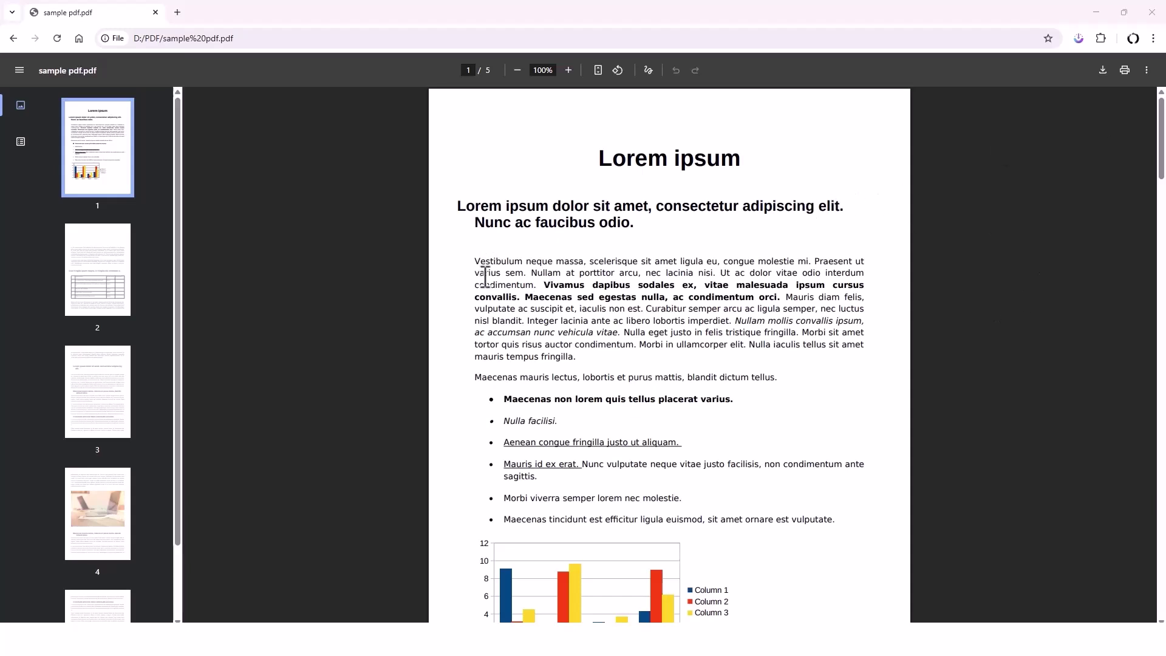
Capture the first Vestibulum paragraph of the sample PDF with Text Extractor, replace the Notepad text with it and minimize Notepad.
key("super+shift+t")
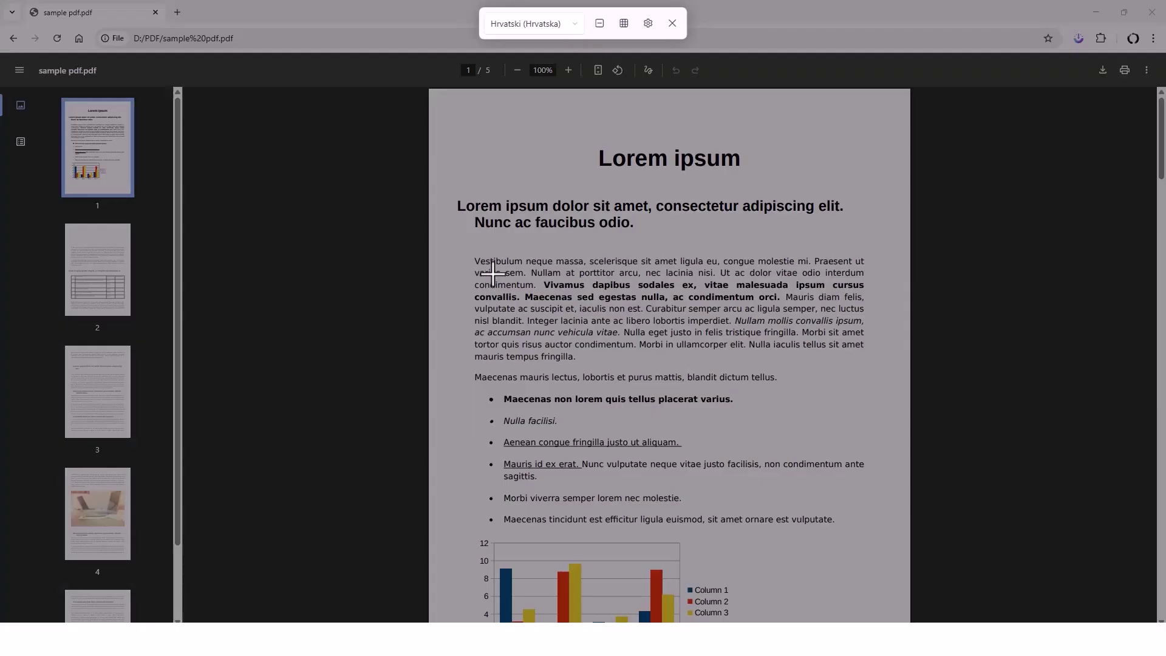
left_click_drag(466, 251, 857, 372)
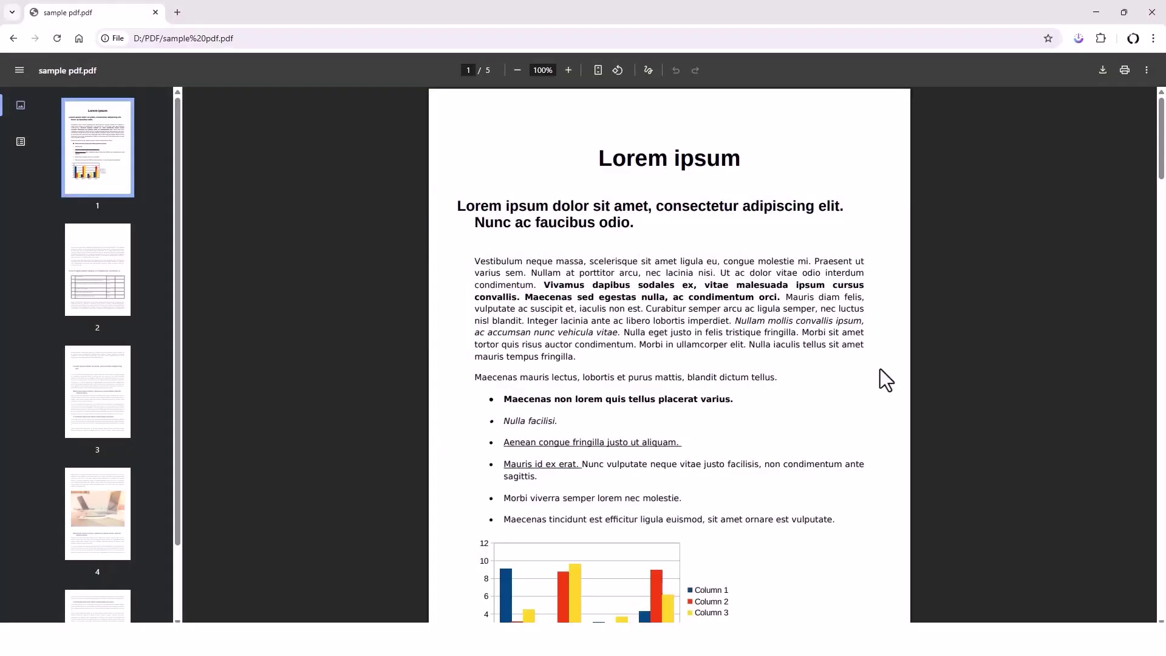
key("alt+Tab")
key("ctrl+a")
key("BackSpace")
type("Vestibulum neque massa, scelerisque sit amet ligula eu, congue molestie mi. Praesent ut varius sem. Nullam at porttitor arcu, nec lacinia nisi. Ut ac dolor vitae odio interdum condimentum. Vivamus dapibus sodales ex, vitae malesuada ipsum cursus convallis. Maecenas sed egestas nulla, ac condimentum orci. Mauris diam felis, vulputate ac suscipit et, iaculis non est. Curabitur semper arcu ac ligula semper, nec luctus nisl blandit. Integer lacinia ante ac libero lobortis imperdiet. Nullam mollis convallis ipsum, ac accumsan nunc vehicula vitae. Nulla eget justo in felis tristique fringilla. Morbi sit amet tortor quis risus auctor condimentum. Morbi in ullamcorper elit. Nulla iaculis tellus sit amet mauris tempus fringilla.")
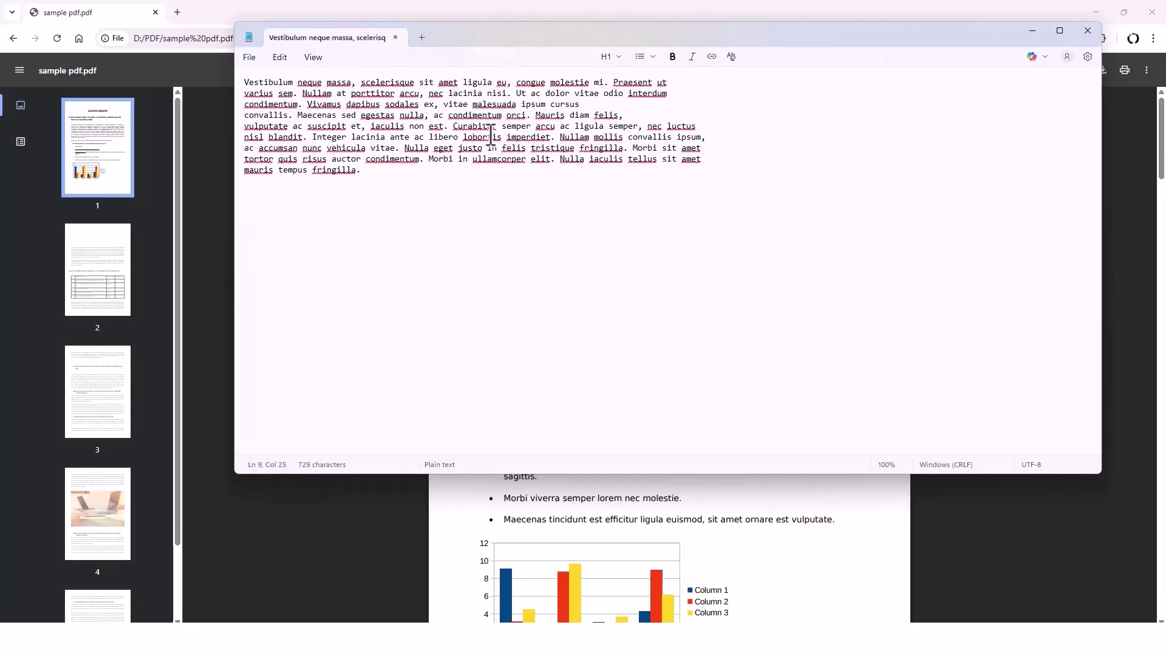
left_click(1032, 32)
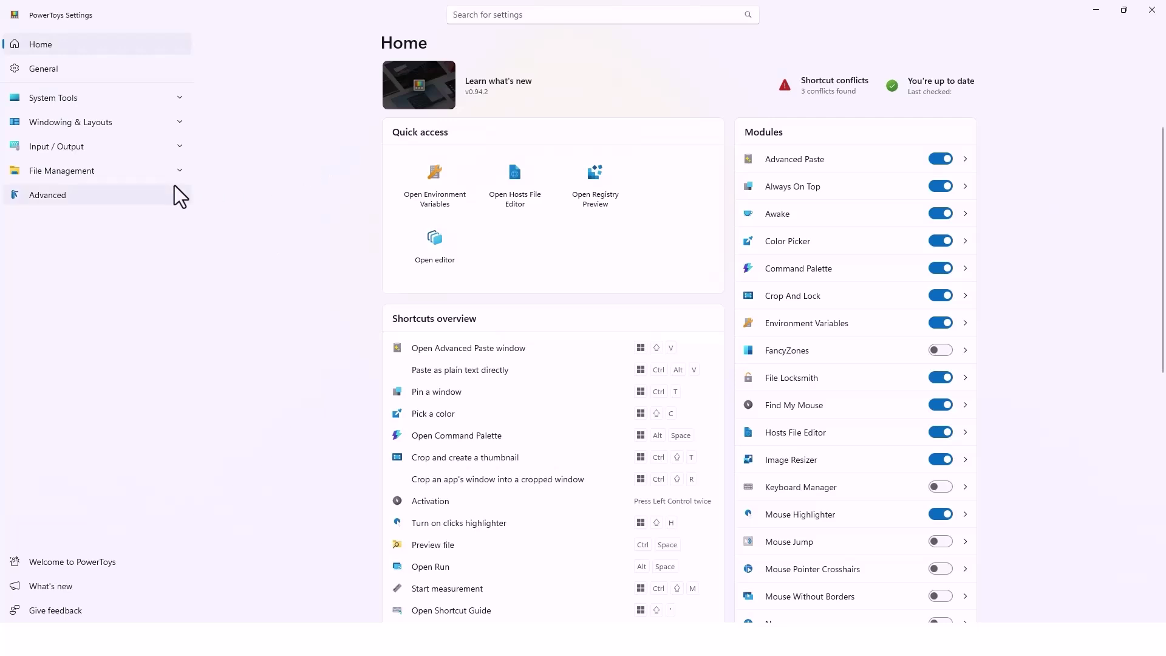
View the PowerRename settings under File Management and switch to the New folder window in File Explorer.
left_click(159, 175)
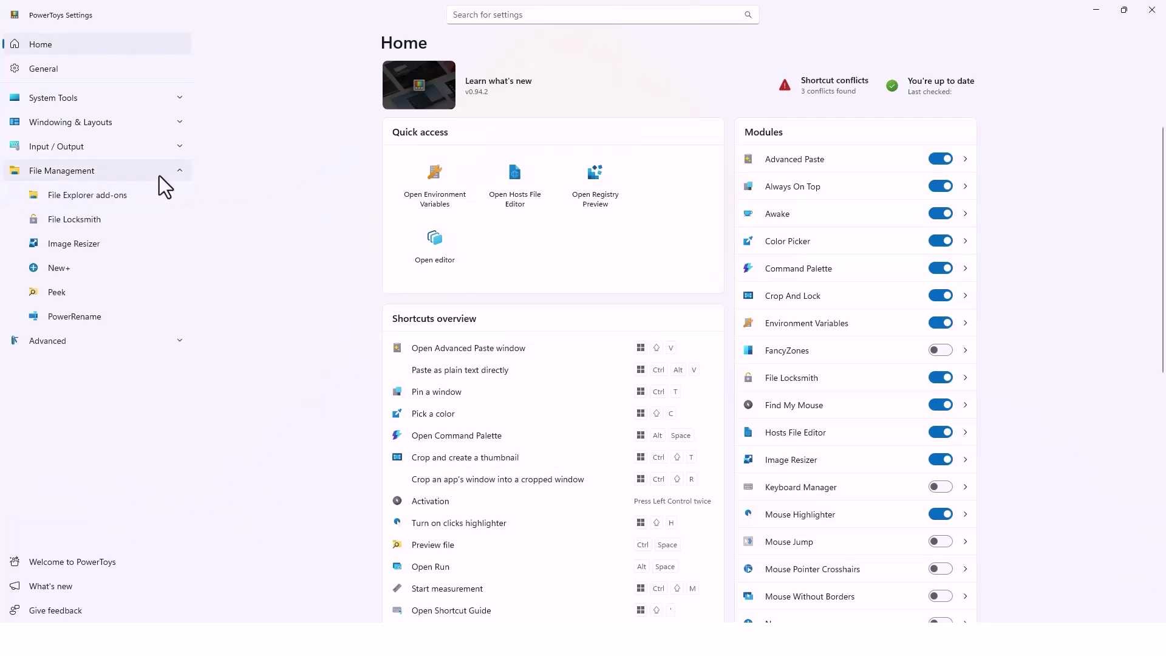
left_click(76, 319)
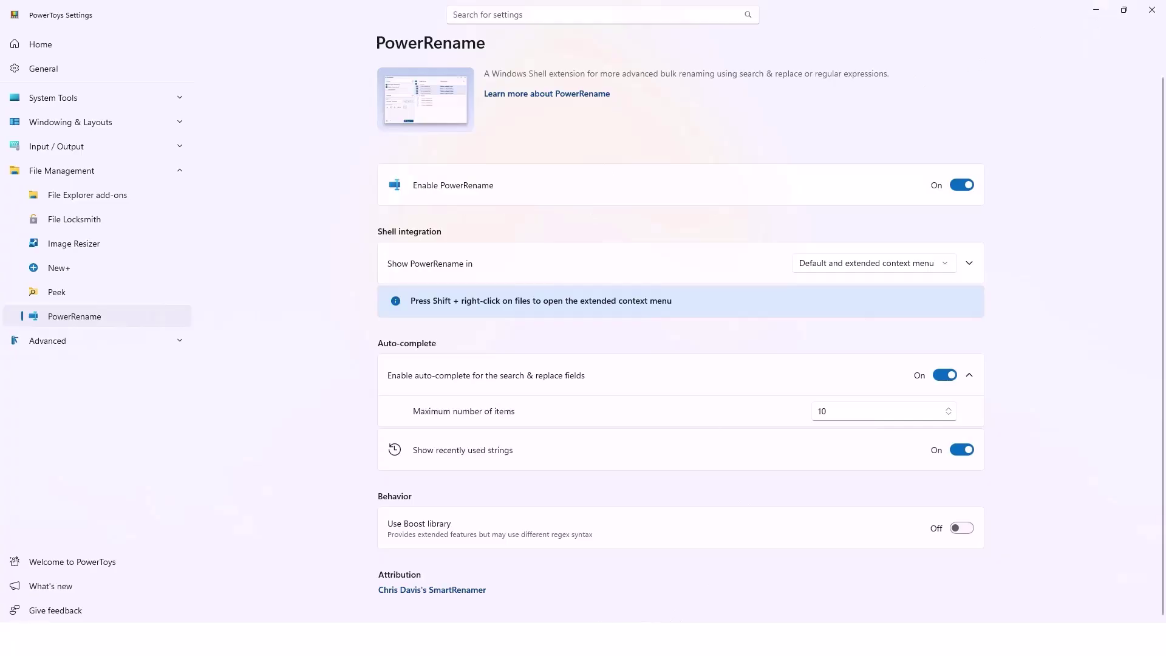
left_click(646, 639)
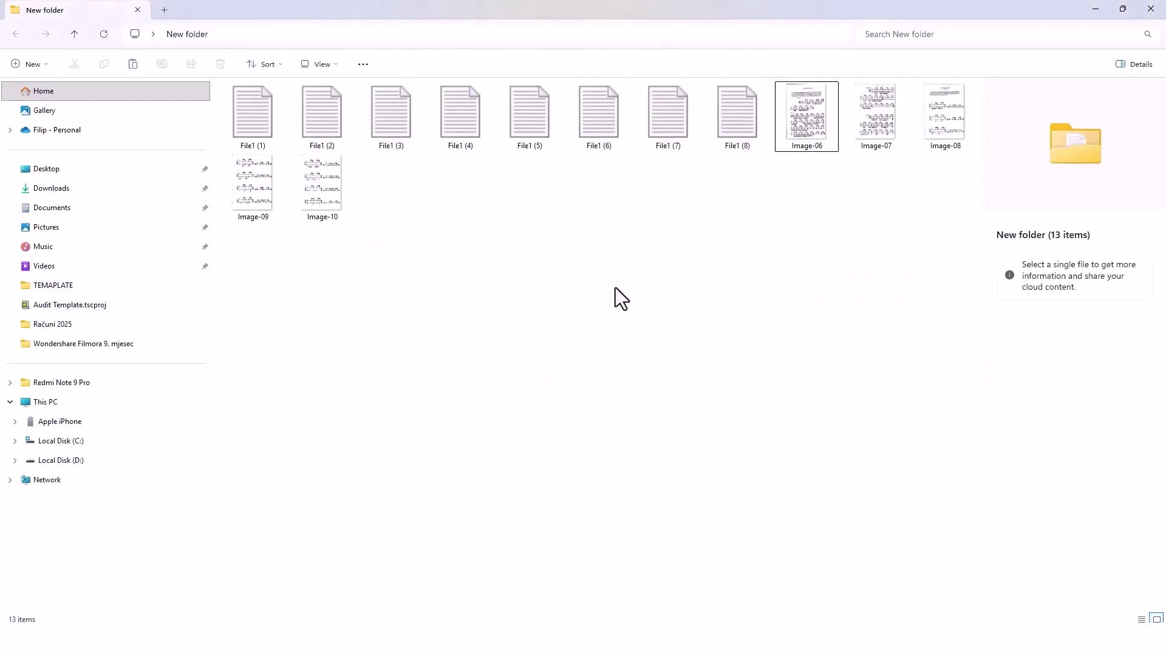
Select the eight text files File1 (1) to File1 (8) and open them in PowerRename.
left_click_drag(753, 149, 243, 146)
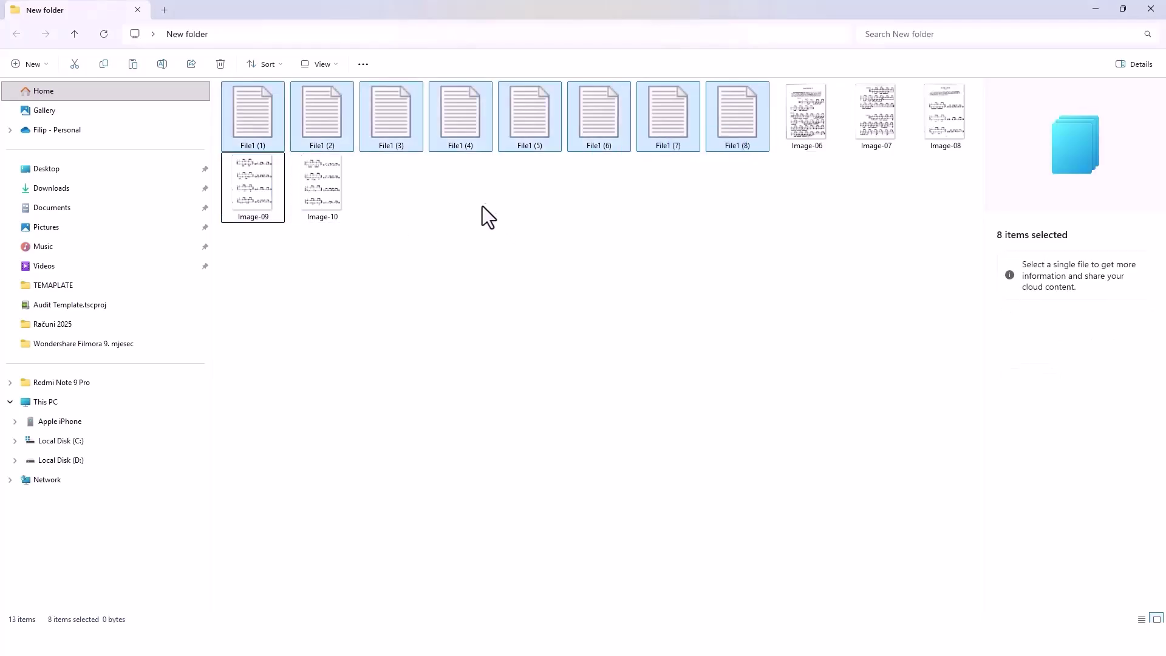
right_click(389, 113)
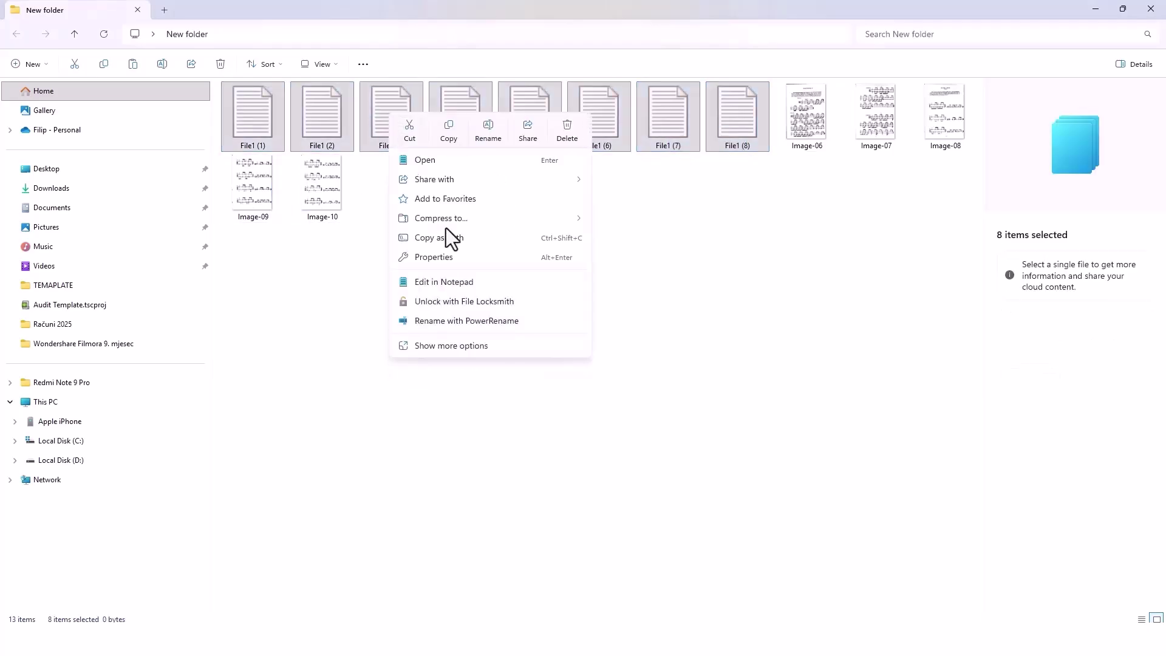
left_click(454, 322)
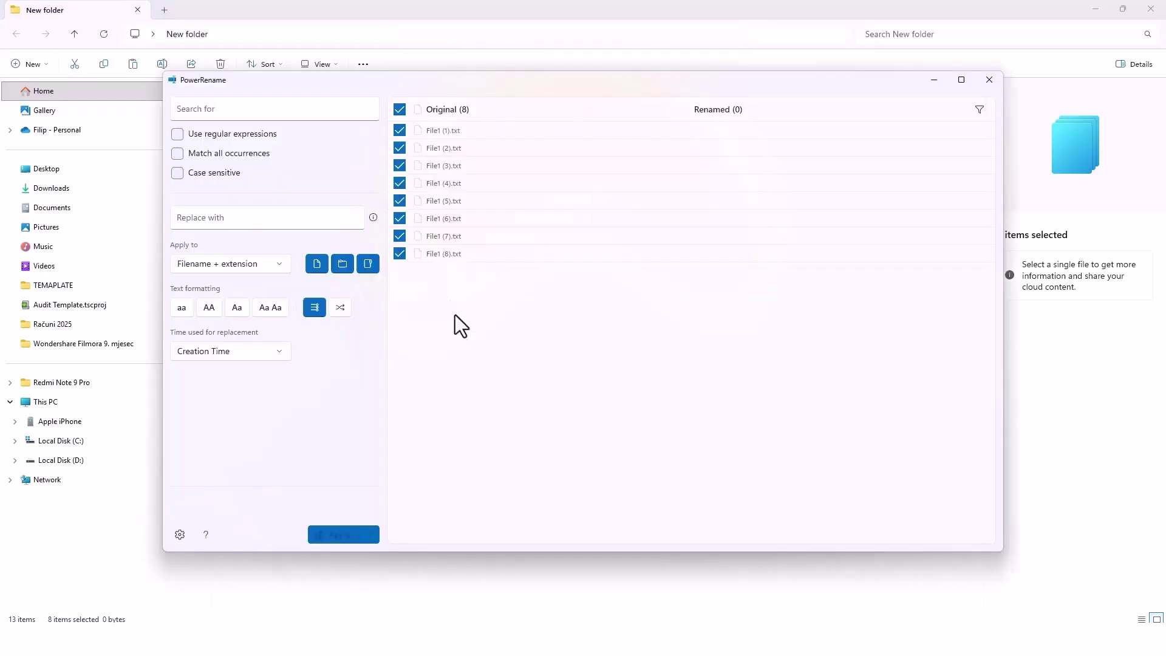
Replace "File1" with "Text1" in the names of all eight files, apply the renaming and close PowerRename.
left_click(222, 110)
type("FI")
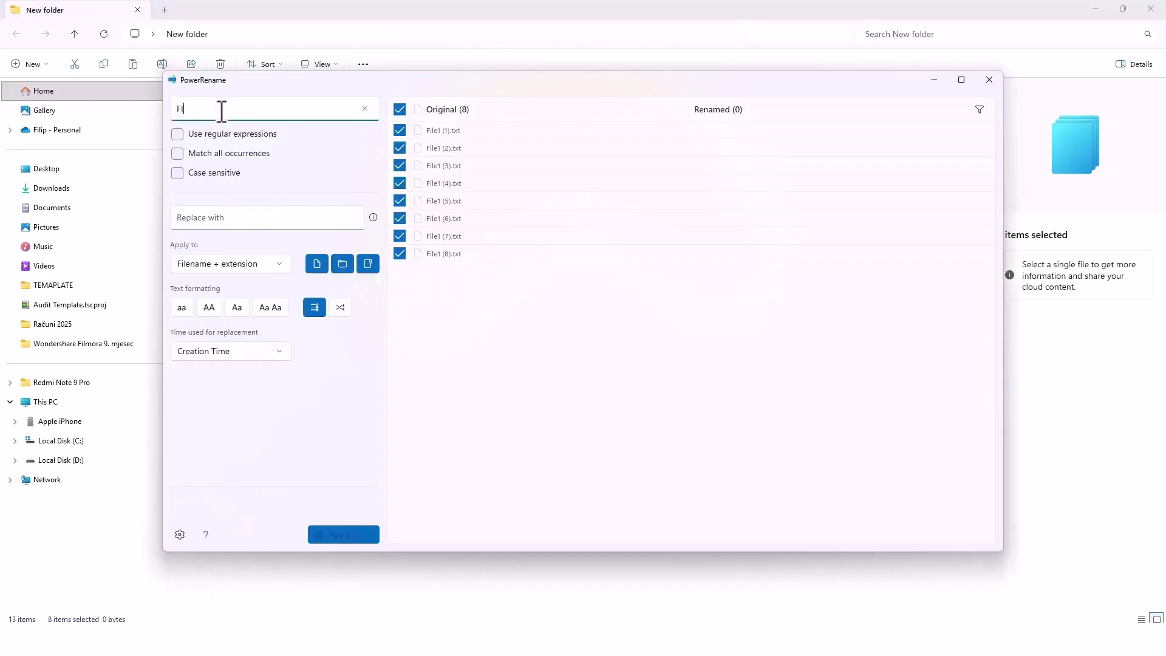
type("le1")
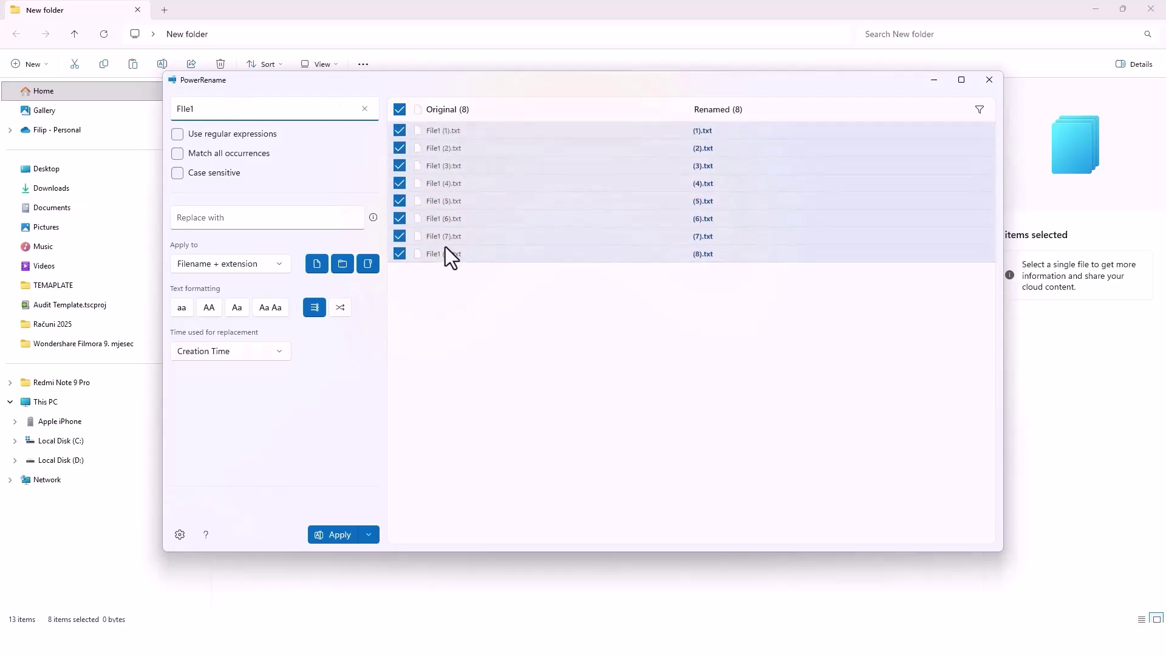
left_click(271, 220)
type("Text1")
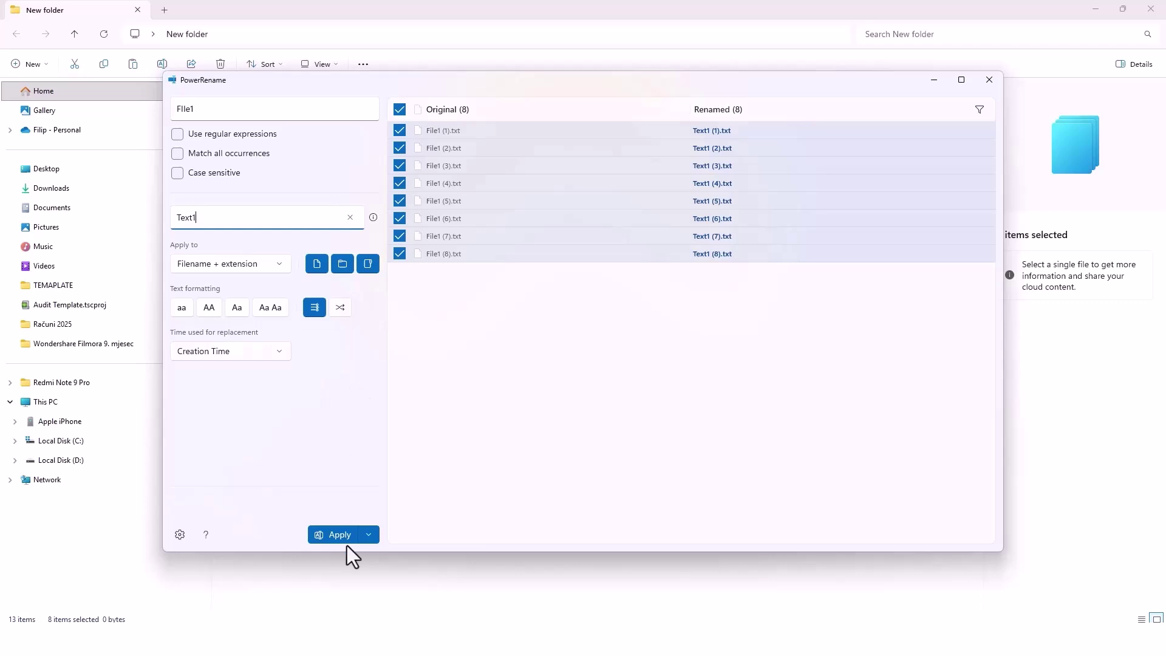
left_click(368, 535)
left_click(356, 559)
left_click(704, 360)
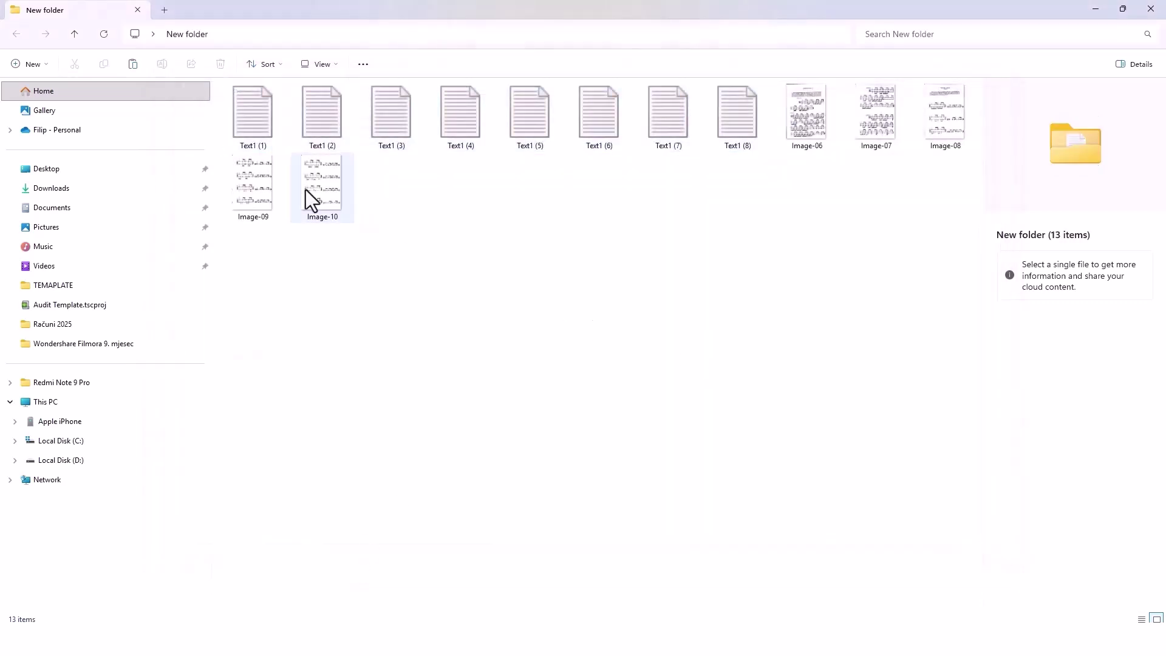
Check several of the renamed text files one by one, and clear the selection.
left_click(253, 127)
left_click(314, 119)
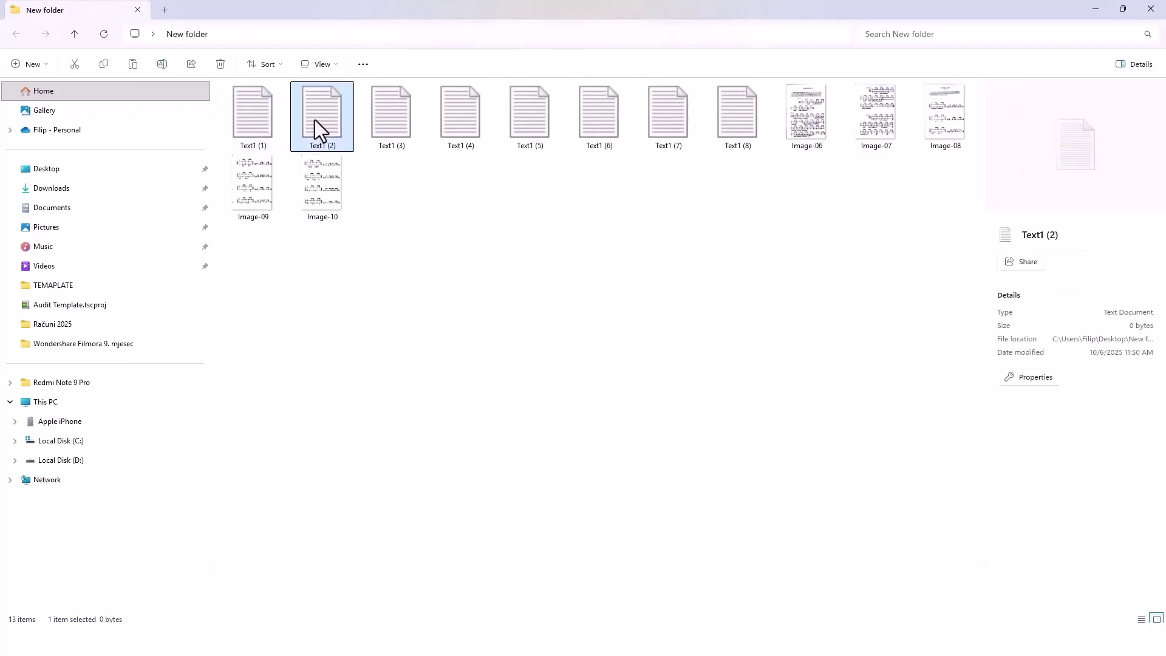
left_click(383, 118)
left_click(530, 114)
left_click(607, 115)
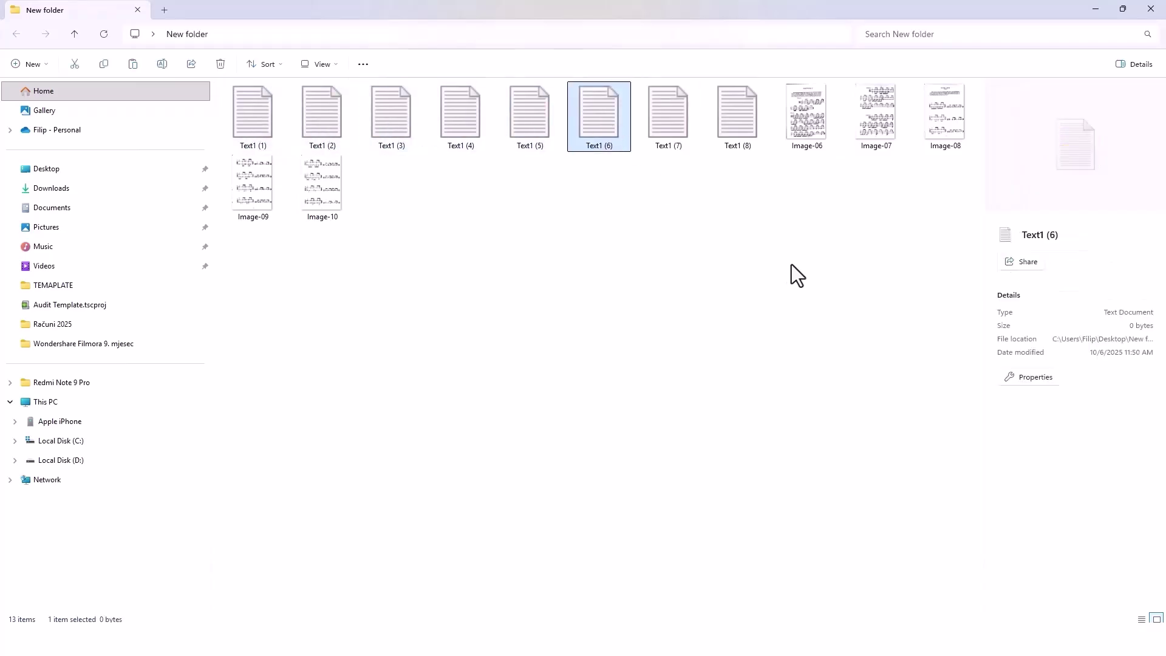
left_click(792, 262)
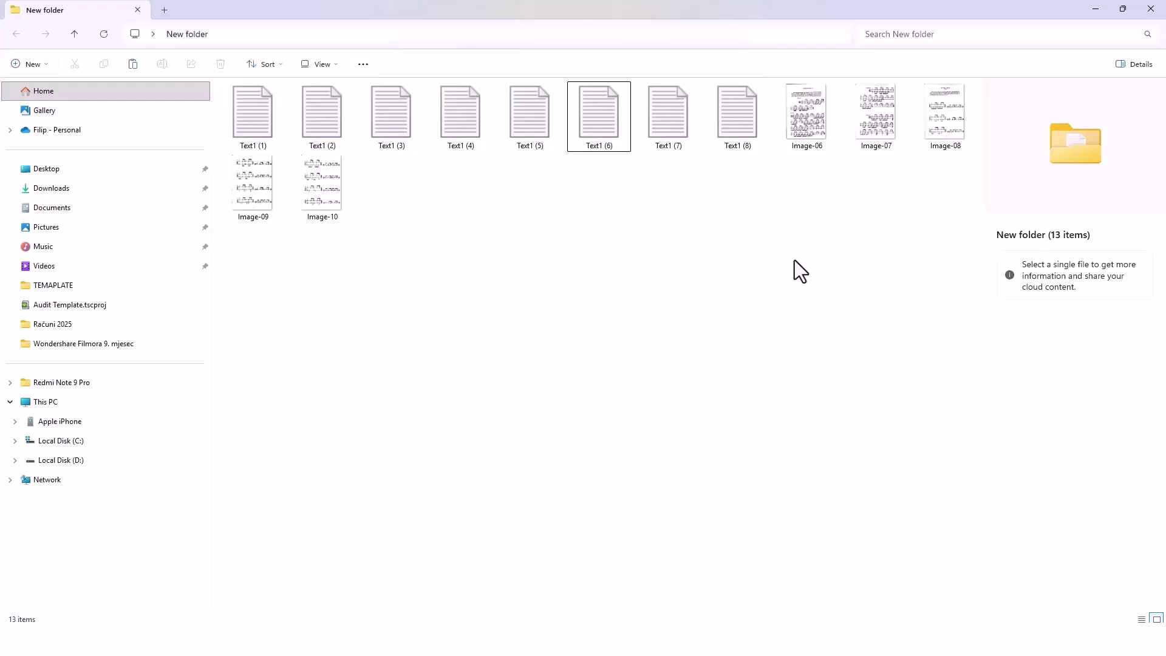
Mark out the image files in the folder and select Image-06 to examine its file size.
left_click_drag(514, 308, 255, 207)
left_click_drag(955, 194, 818, 193)
left_click(805, 117)
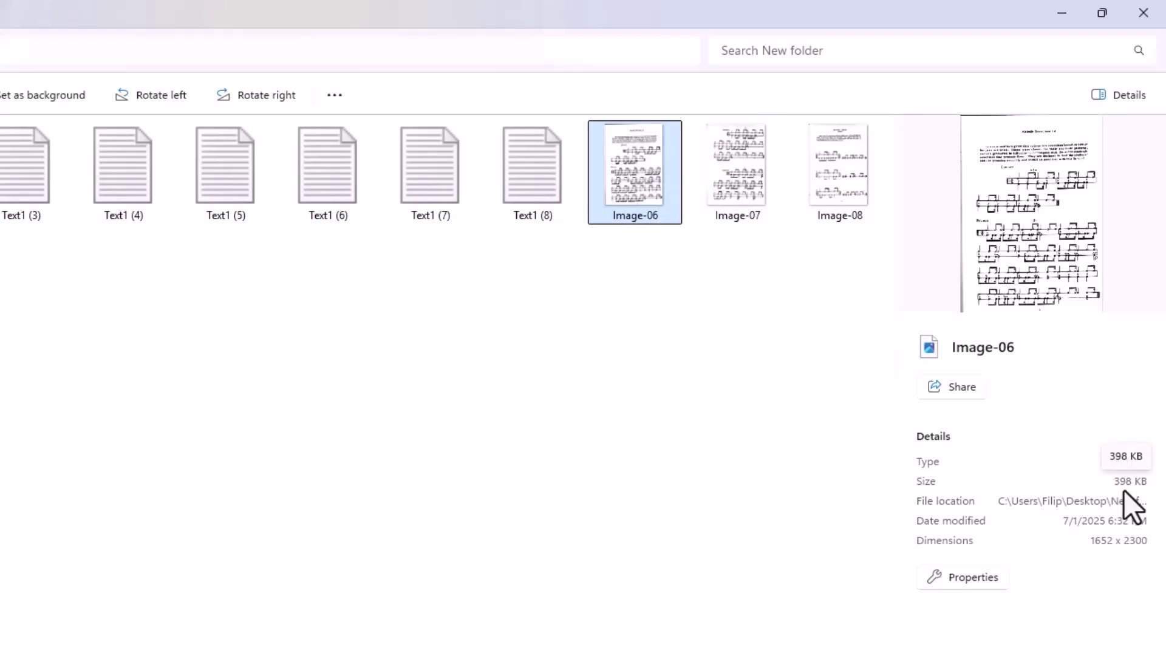
Open Image-06 in Image Resizer and choose the Custom size option.
right_click(645, 189)
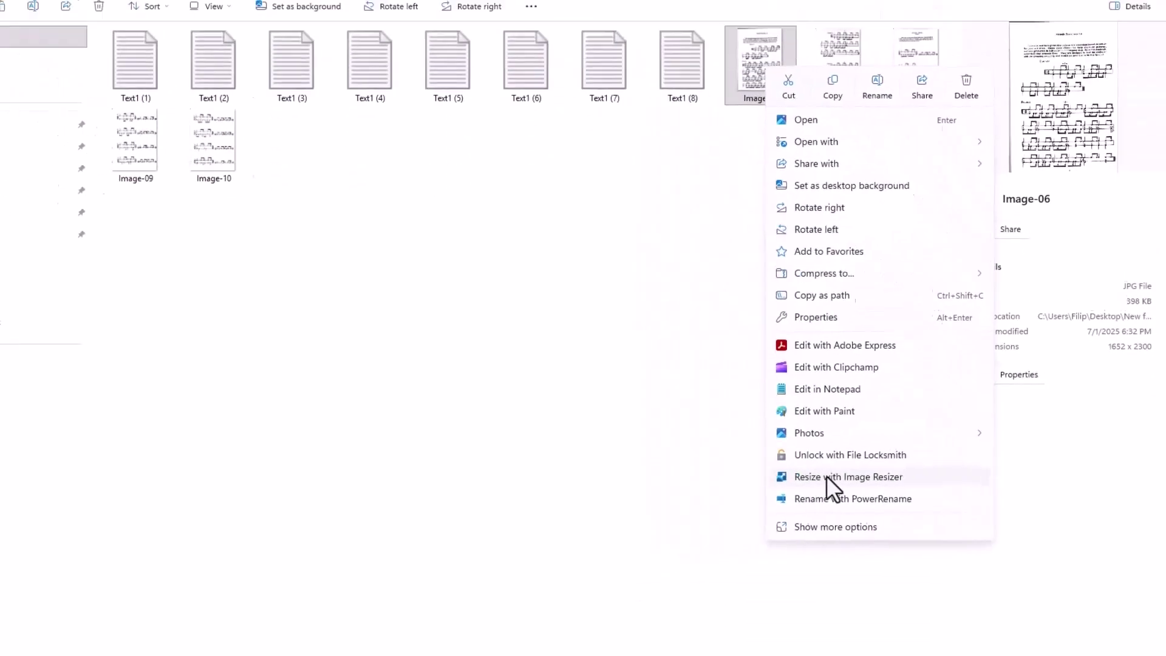
left_click(826, 476)
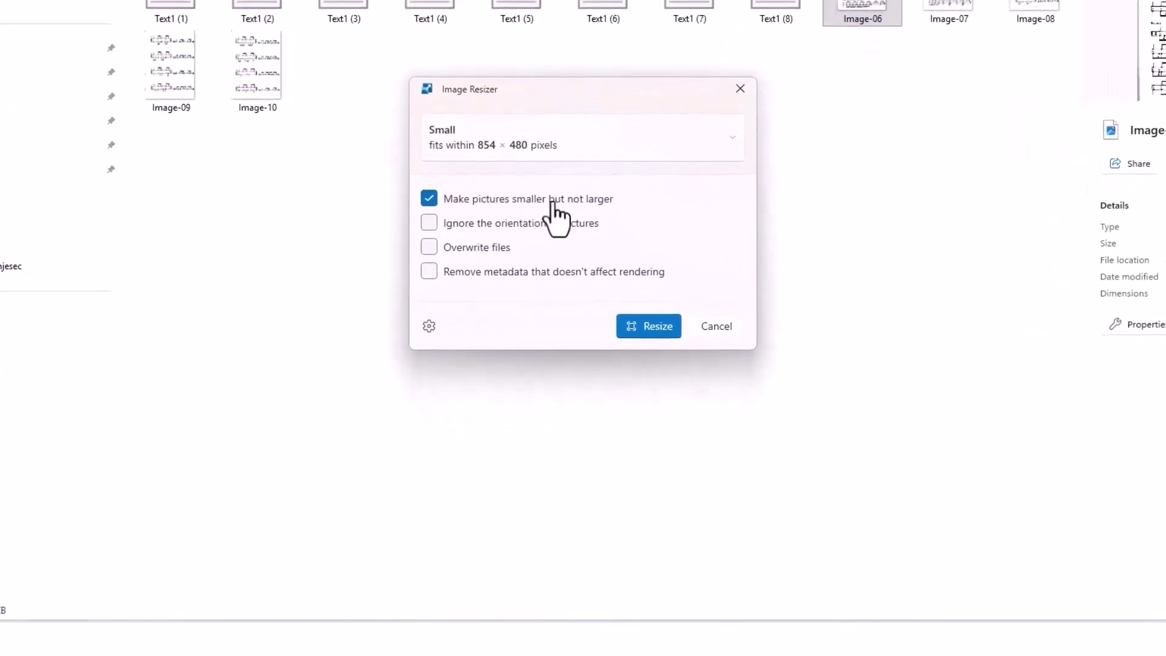
left_click(637, 147)
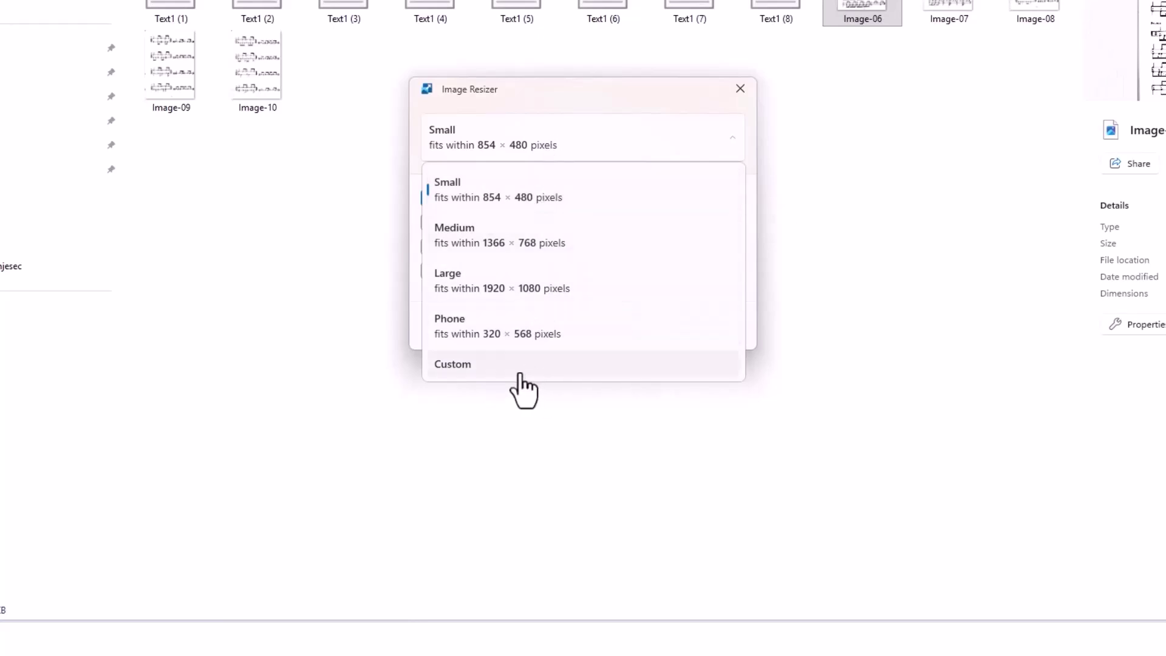
left_click(493, 367)
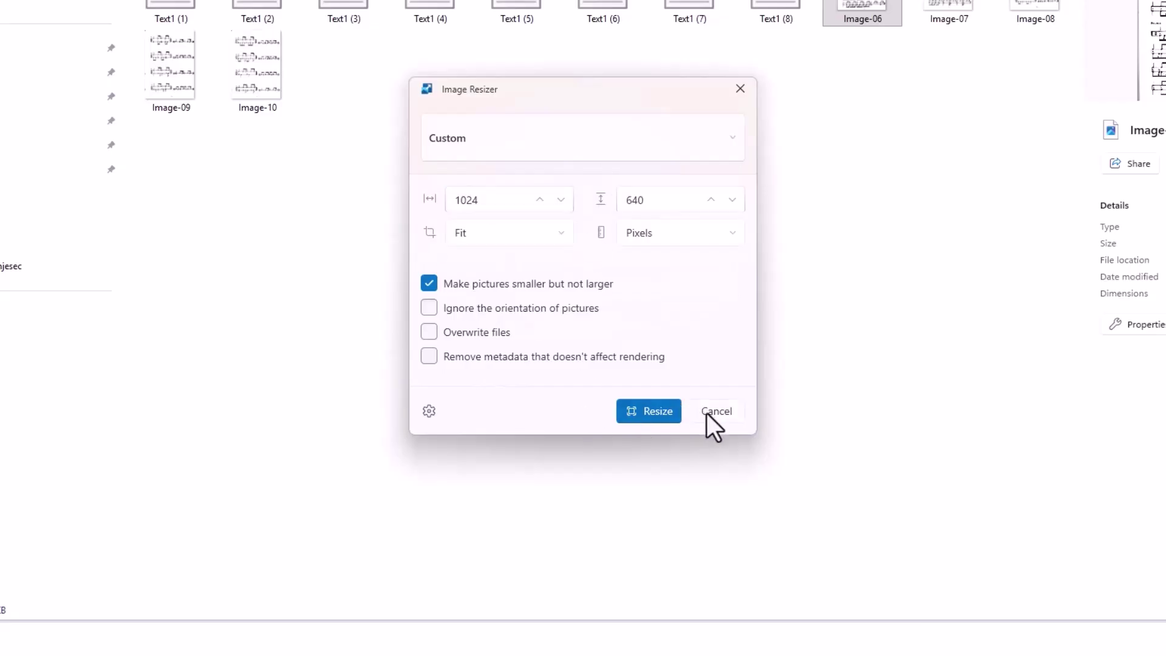
Resize Image-06 to fit 1024 × 640 pixels and compare the file details of the resized copy and the original.
left_click(651, 413)
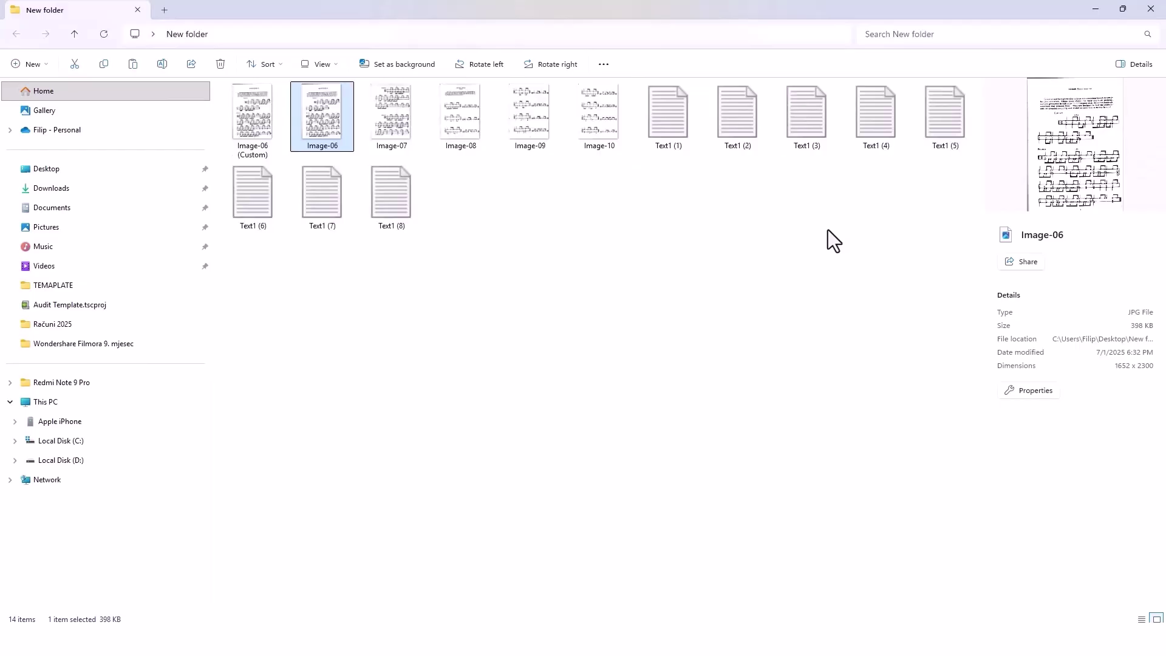
left_click(253, 151)
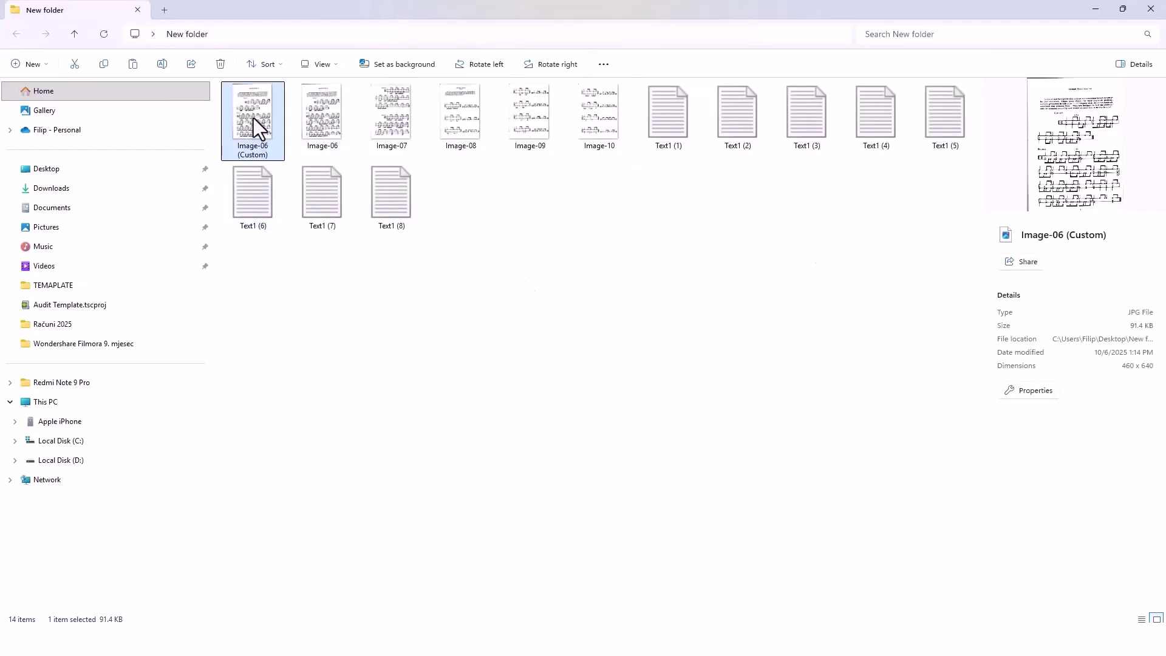
key("Right")
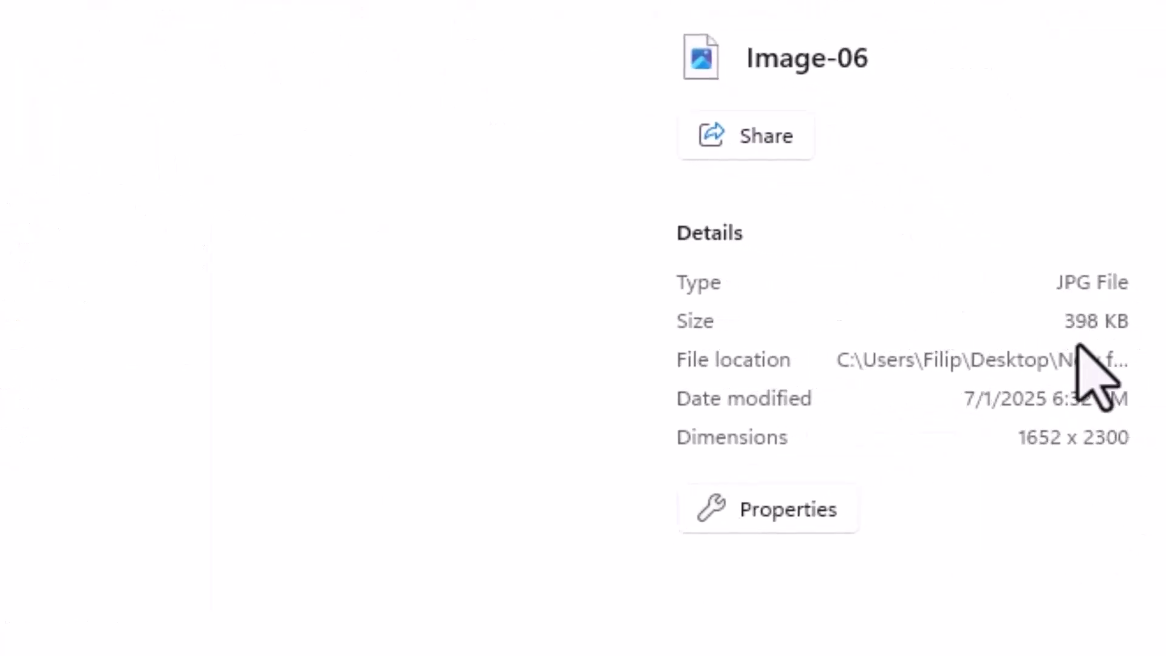
left_click(683, 305)
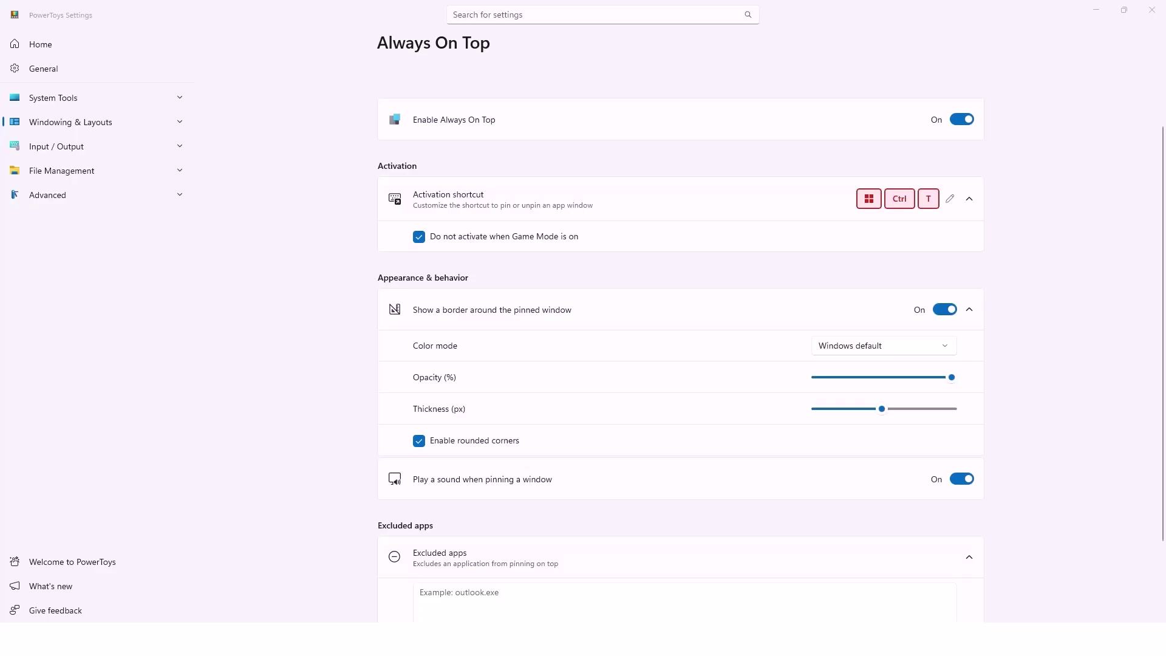
Open the Awake settings in PowerToys and set the mode to Keep awake indefinitely.
left_click(156, 98)
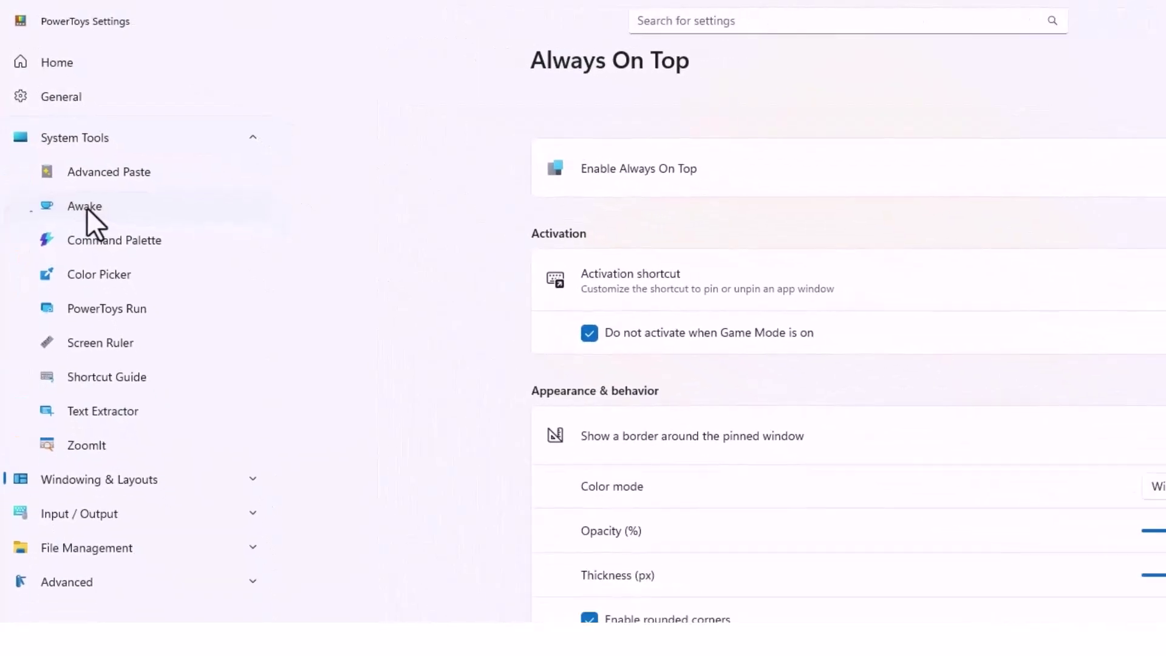
left_click(87, 208)
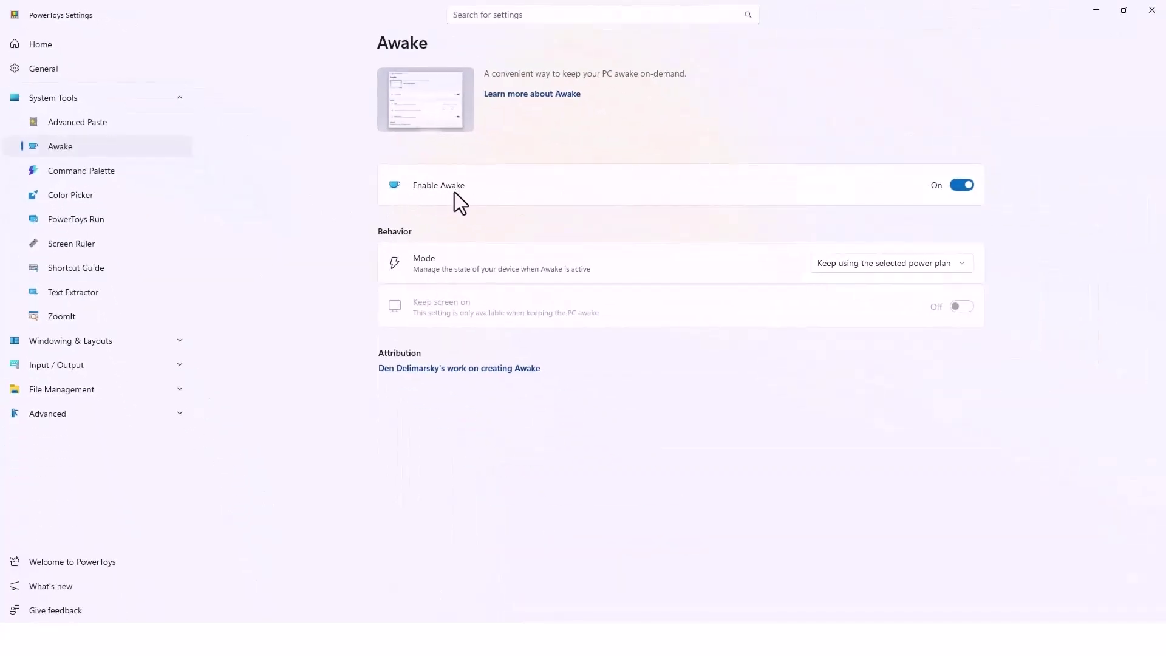
left_click(902, 267)
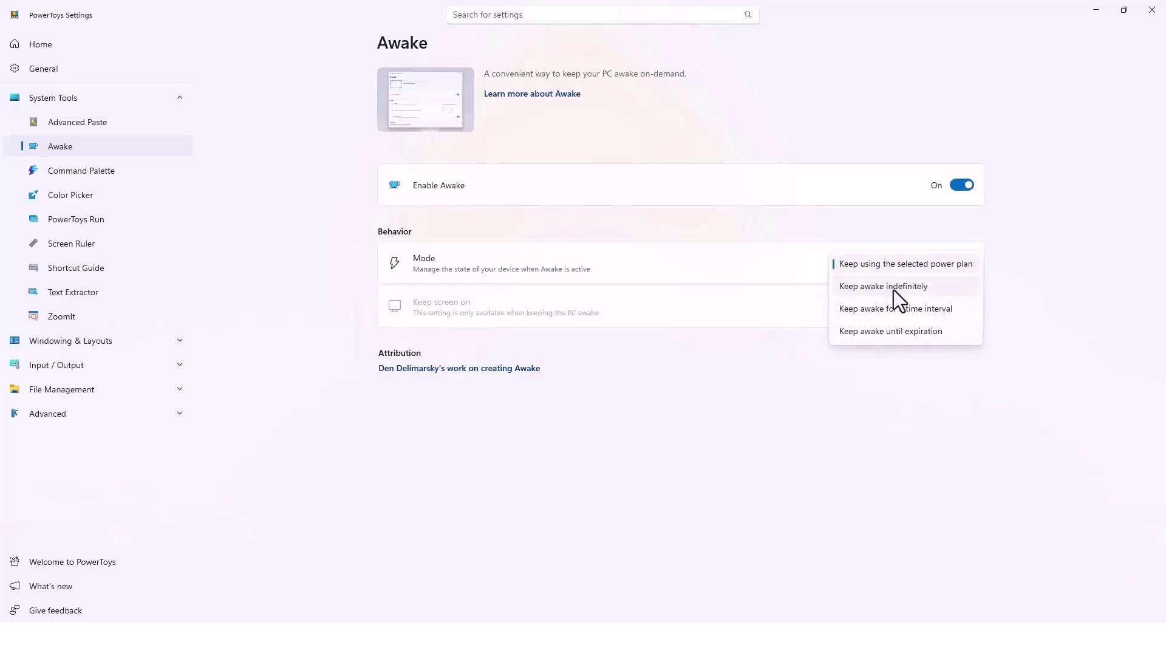
left_click(893, 290)
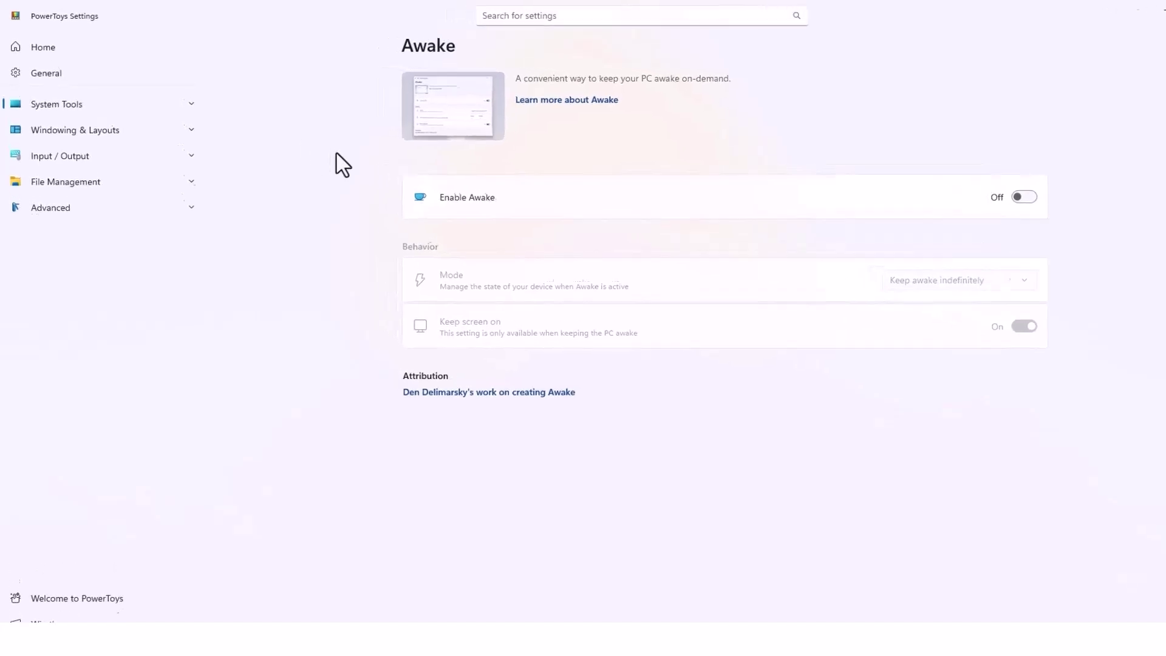
Open the Always On Top settings, reposition that window among the others, and bring the Audacity, folder and settings windows forward in turn.
left_click(116, 184)
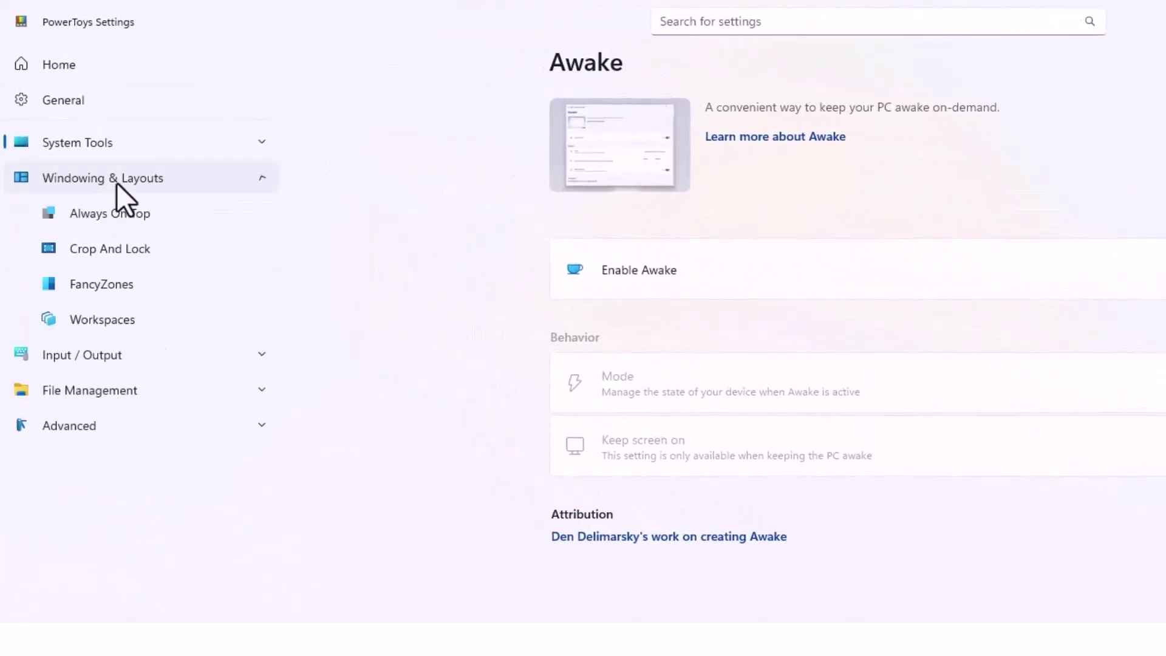
left_click(87, 216)
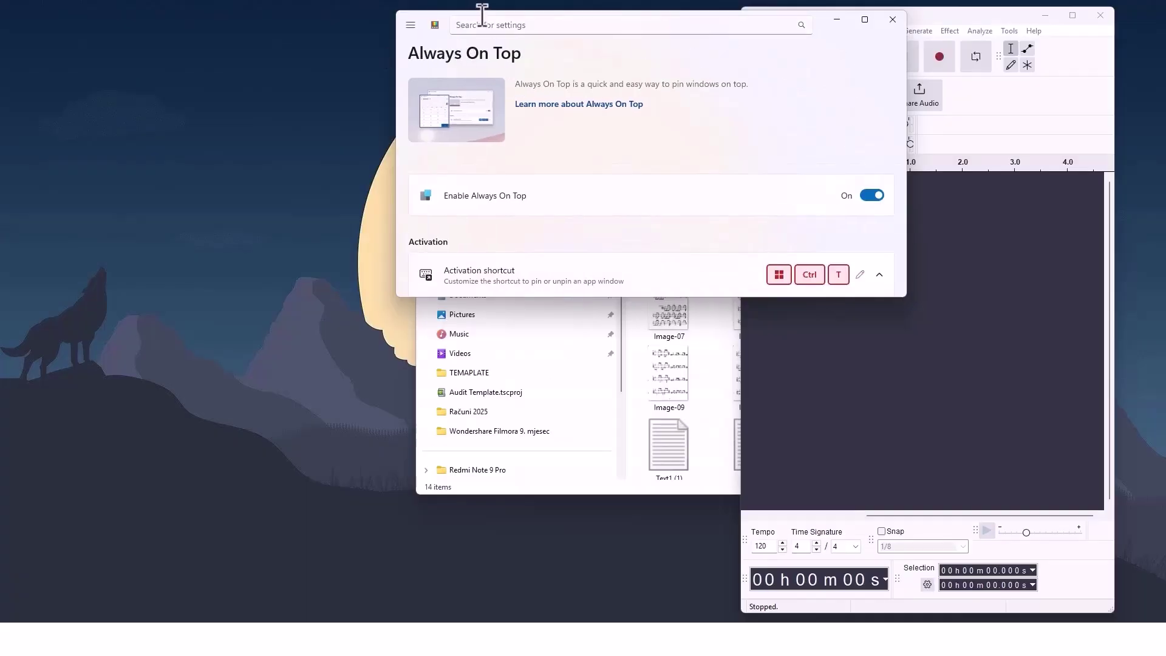
left_click_drag(467, 15, 571, 53)
left_click(1078, 72)
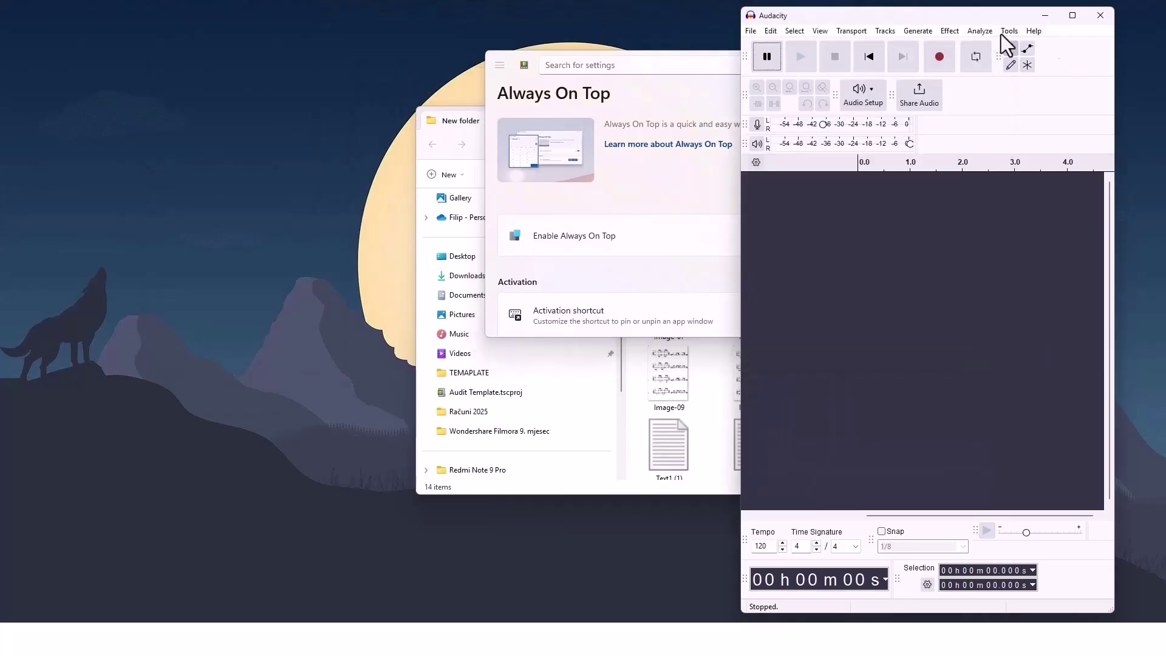
left_click(621, 480)
left_click(712, 93)
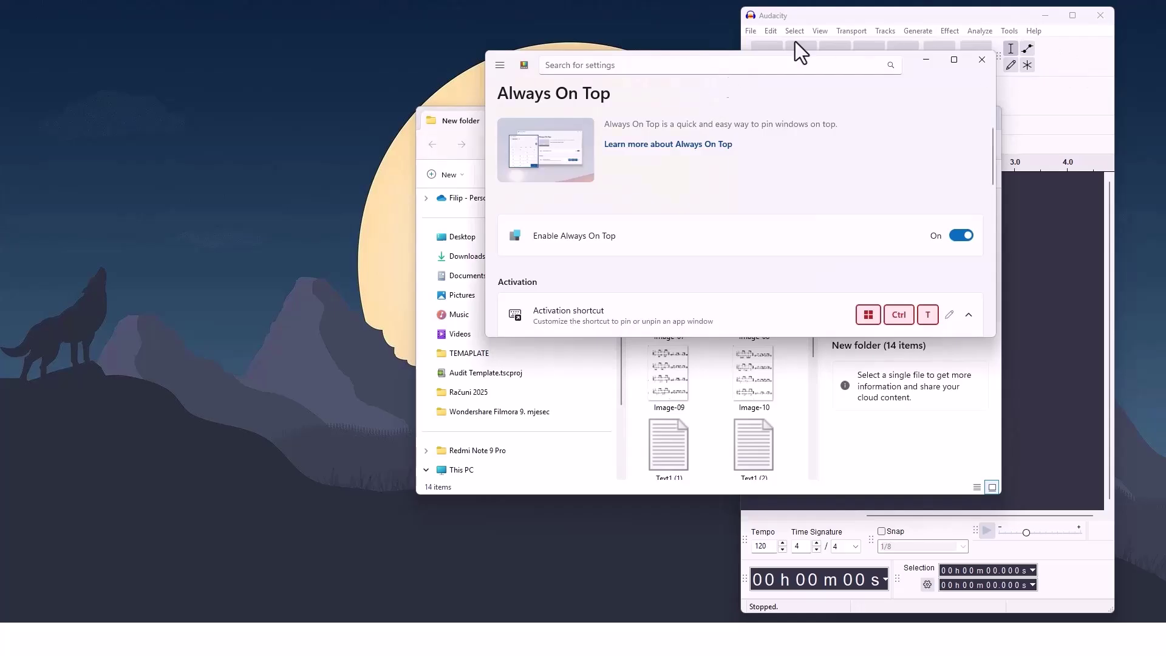
Pin the Audacity window with Always On Top and test it by switching repeatedly between the folder and settings windows.
left_click(1058, 67)
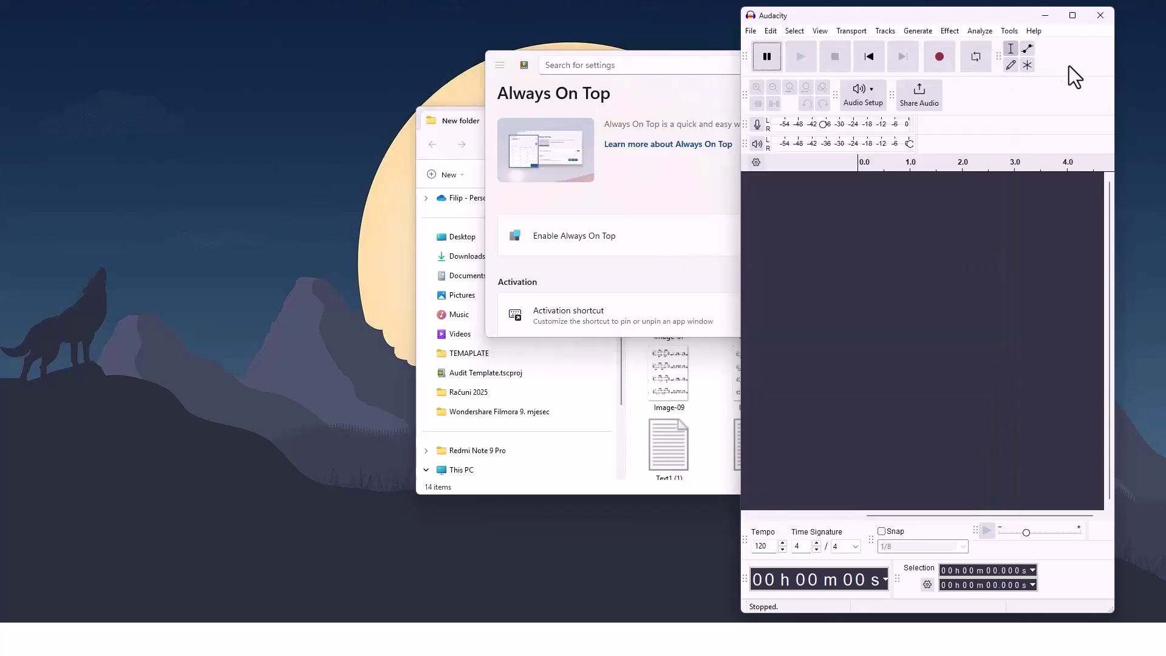
key("super+ctrl+t")
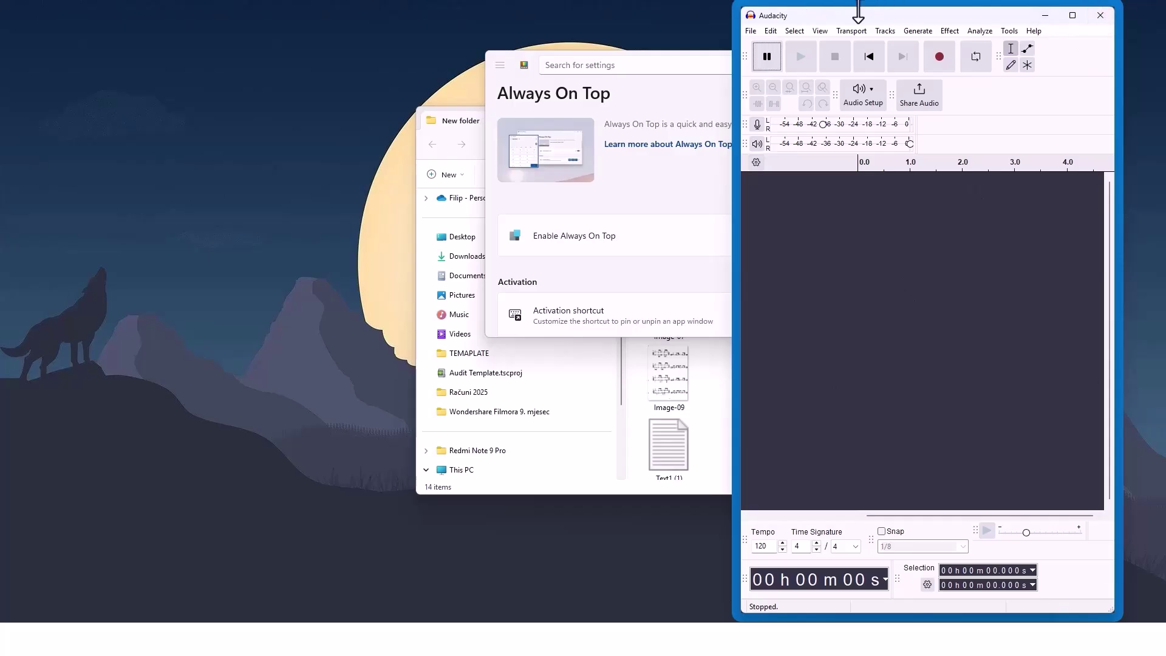
left_click(620, 477)
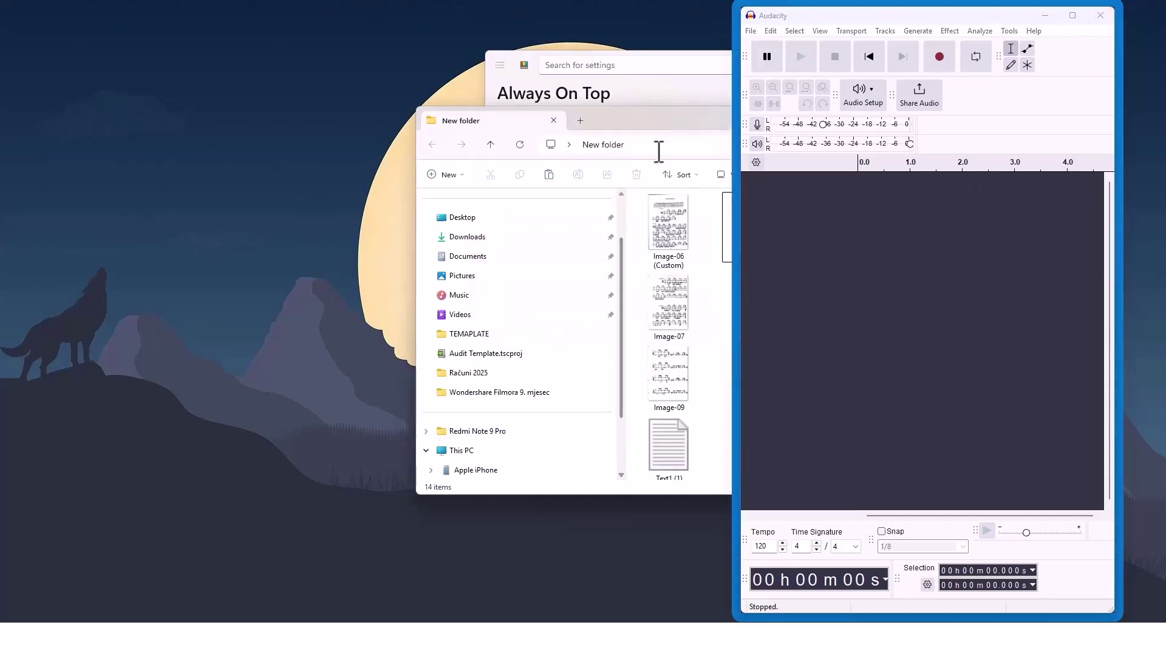
left_click(677, 61)
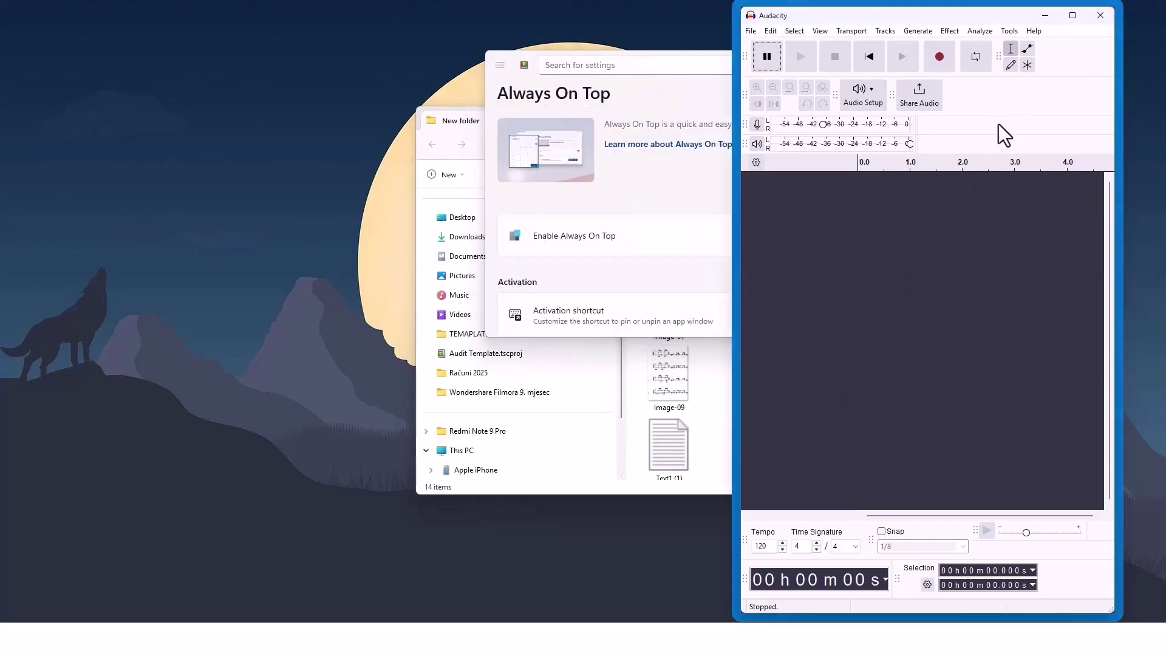
left_click(637, 487)
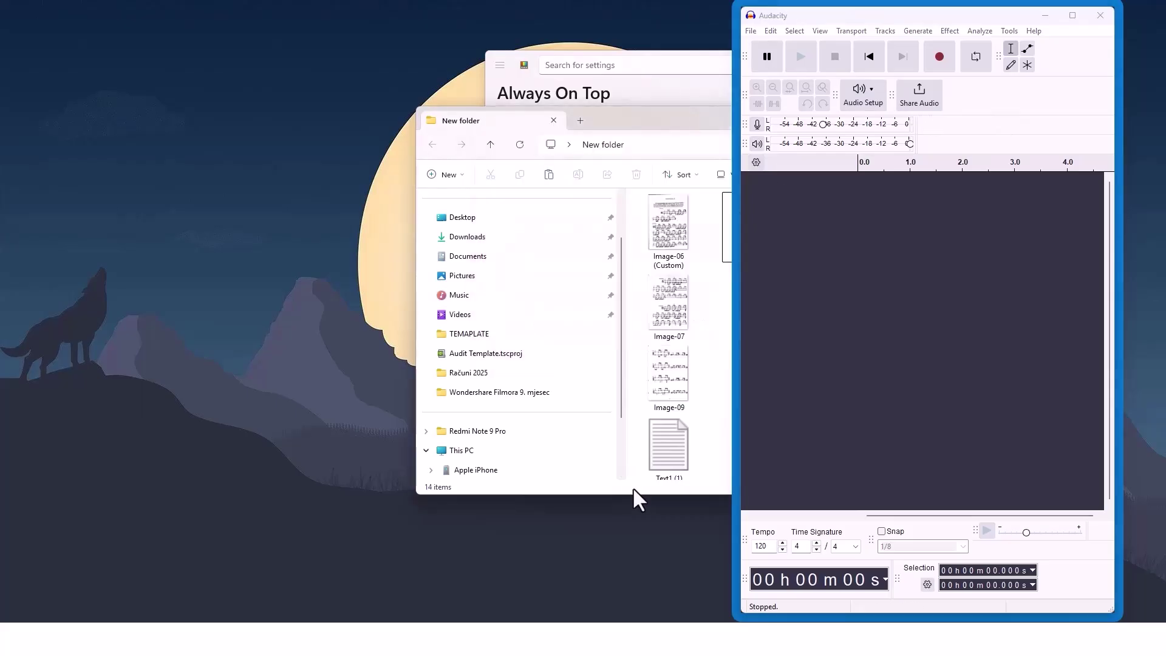
left_click(637, 90)
left_click(632, 369)
left_click(676, 95)
left_click(577, 470)
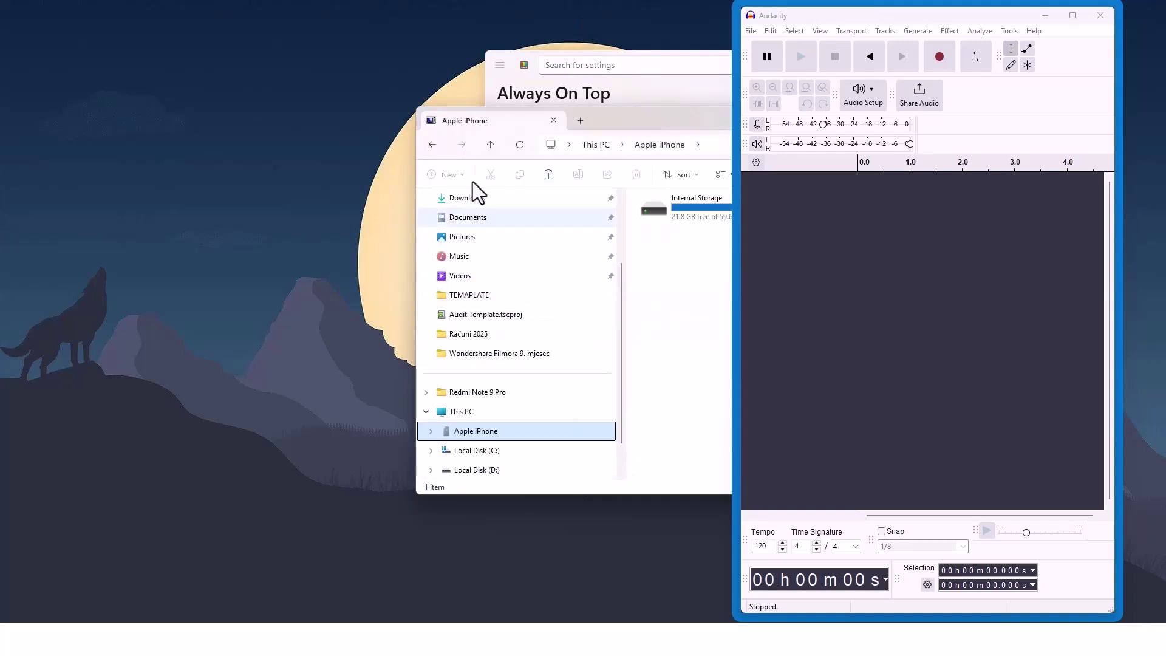
left_click(432, 145)
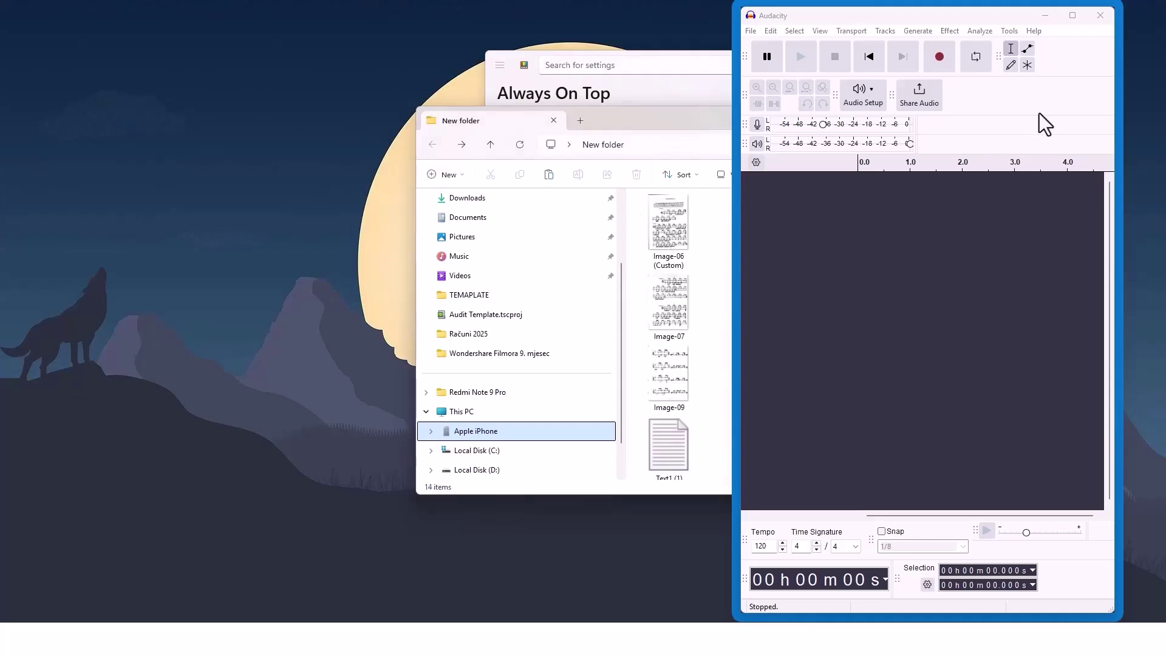
Unpin the Audacity window from the top of the other windows.
left_click(1023, 108)
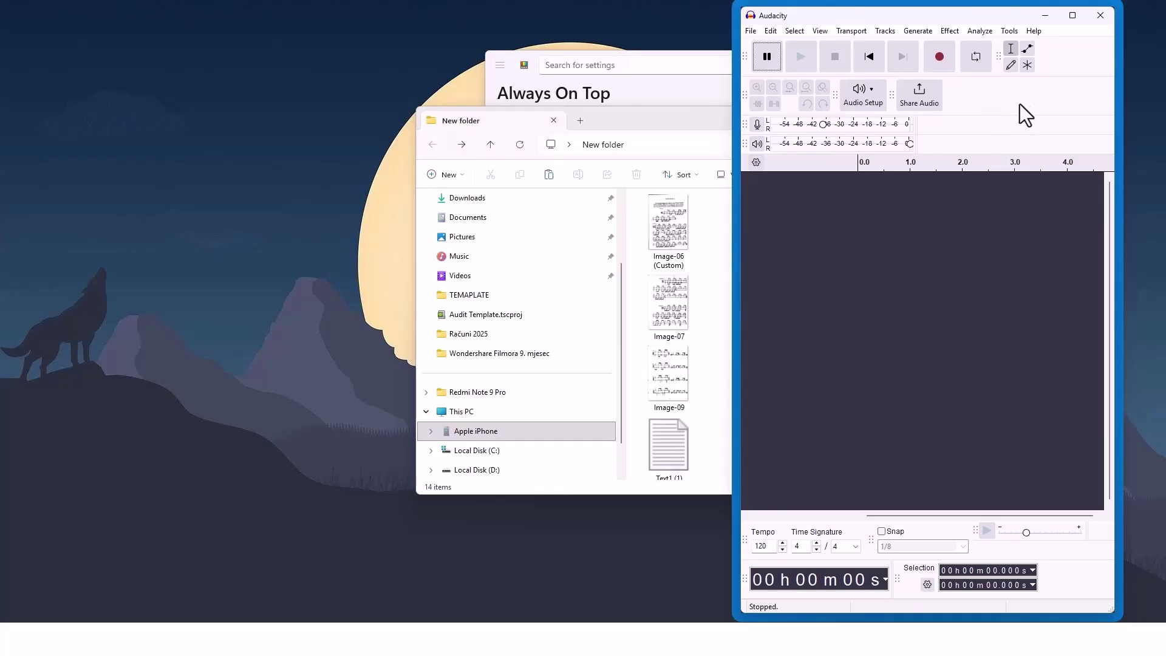
key("super+ctrl+t")
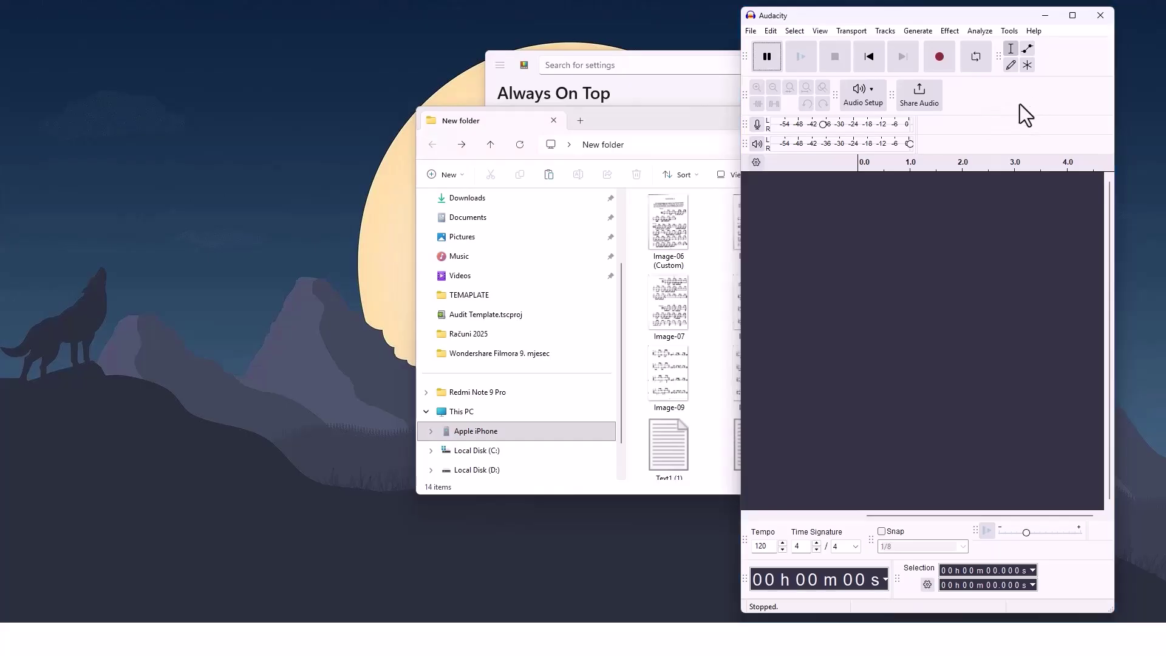